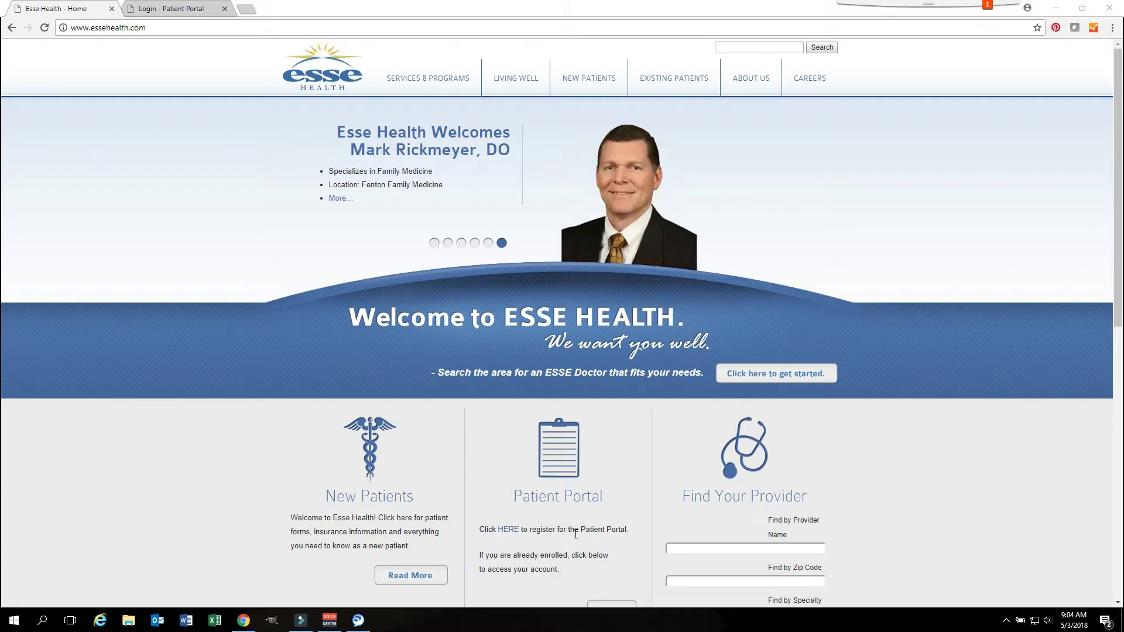
Step: Sign in to the portal with the account username and password, then start answering the security question
{"action": "scroll", "coordinate": [576, 534], "scroll_direction": "down", "scroll_amount": 2}
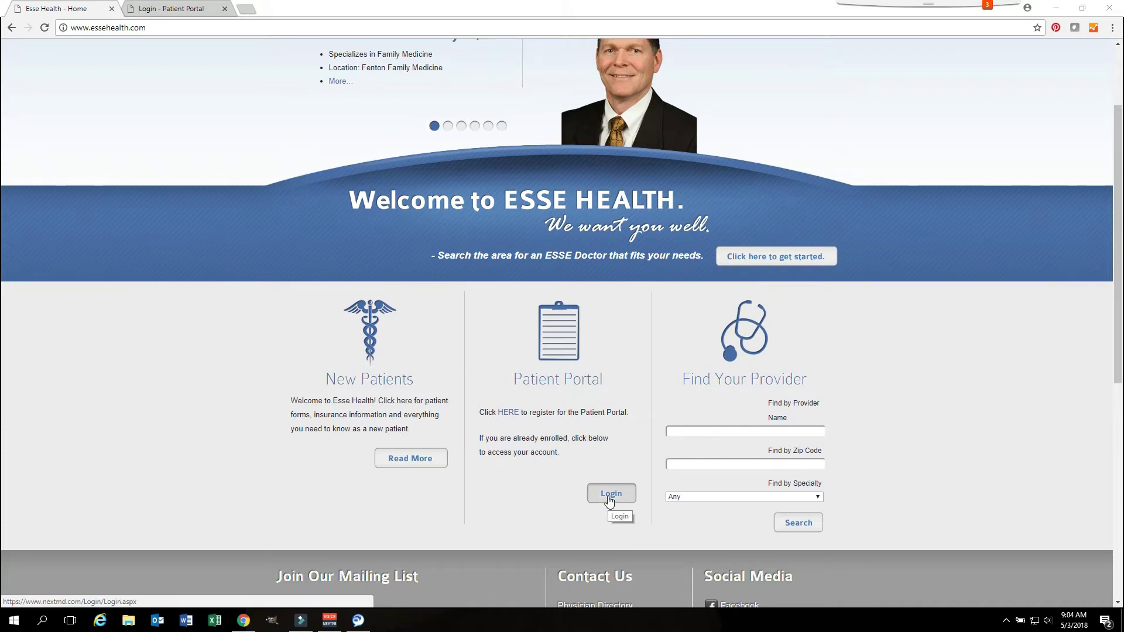
{"action": "left_click", "coordinate": [609, 495]}
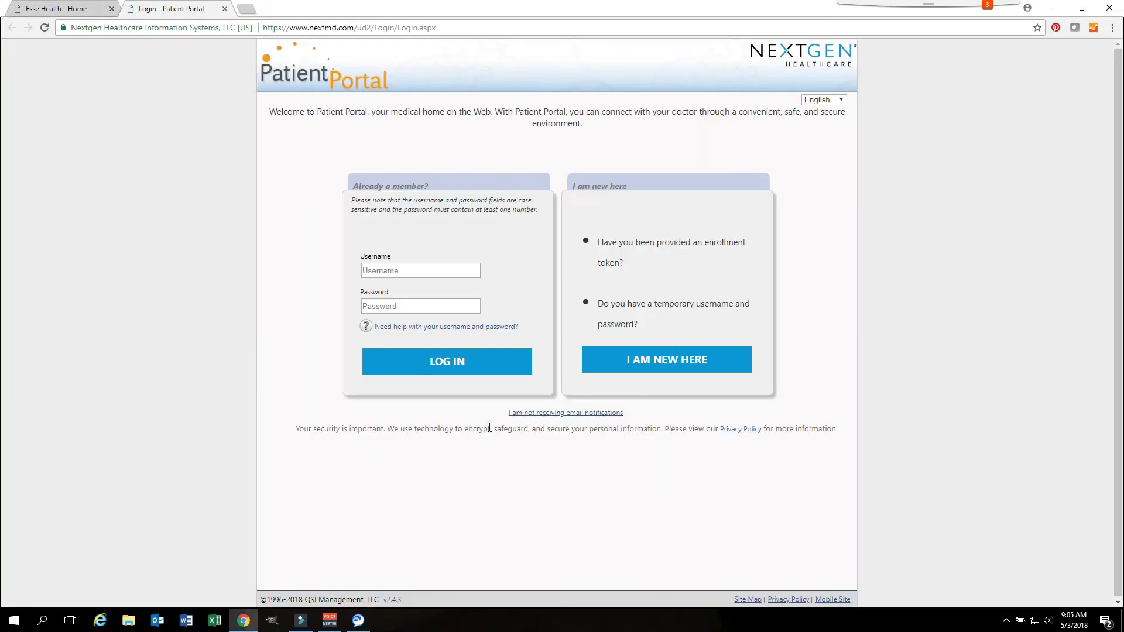
{"action": "left_click", "coordinate": [394, 268]}
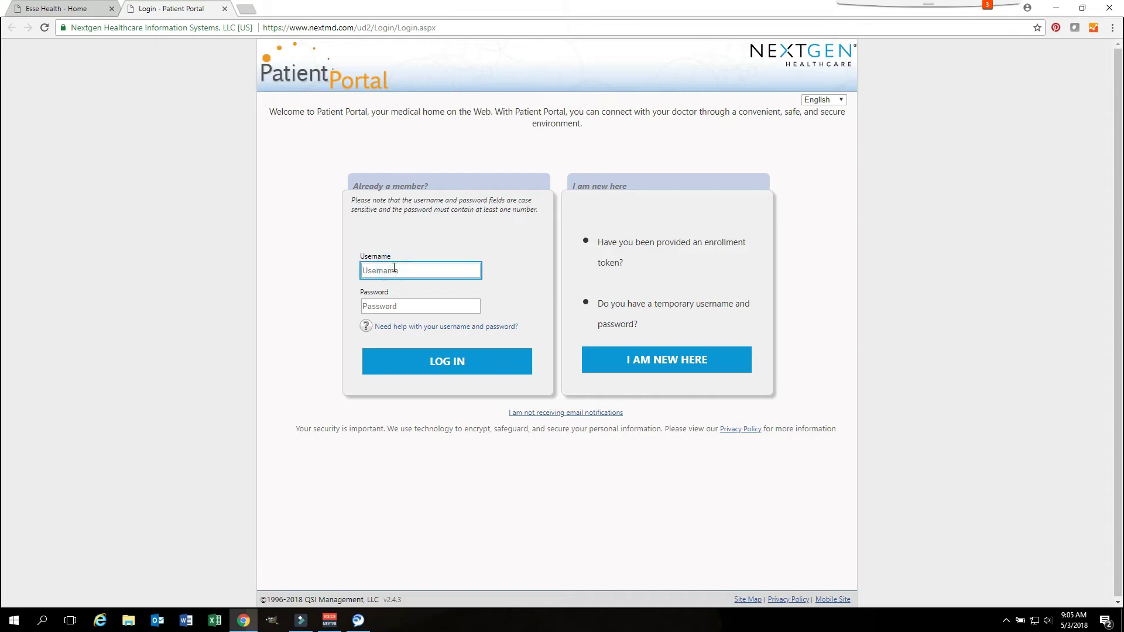
{"action": "left_click", "coordinate": [371, 306]}
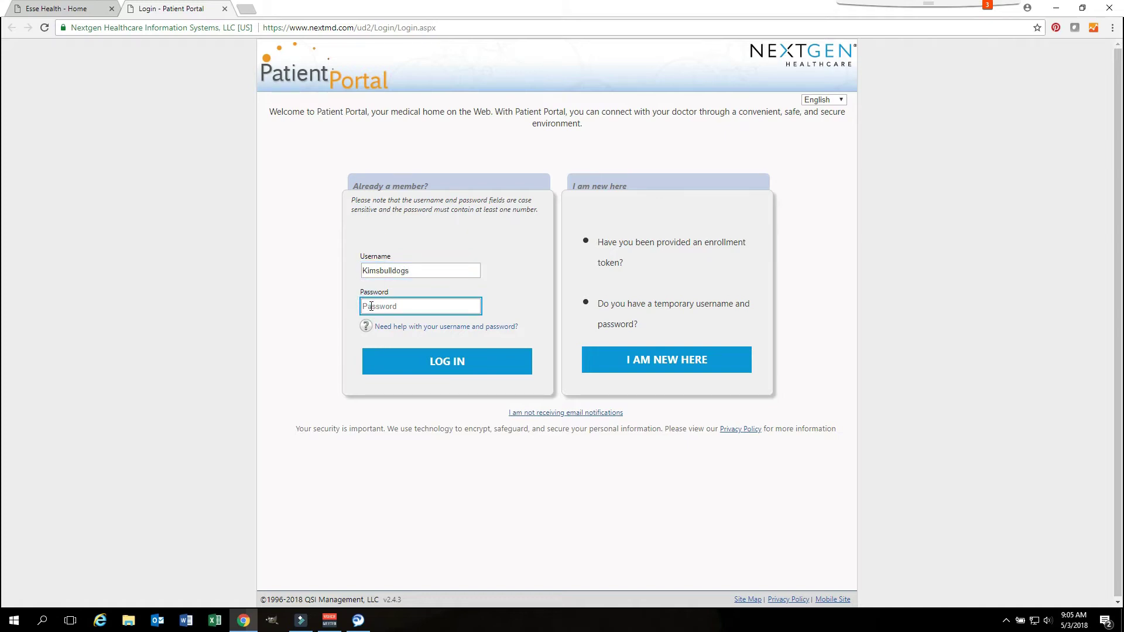
{"action": "left_click", "coordinate": [432, 366]}
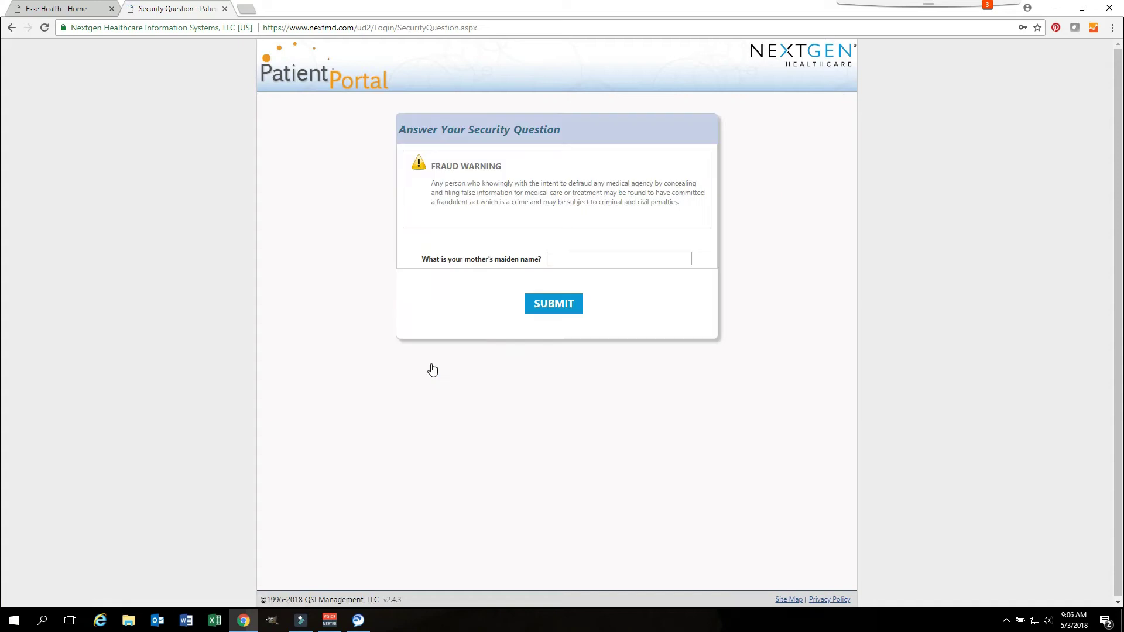
{"action": "left_click", "coordinate": [555, 260]}
Step: Submit the security answer, then open My Chart via View Results in the Results panel
{"action": "left_click", "coordinate": [556, 306]}
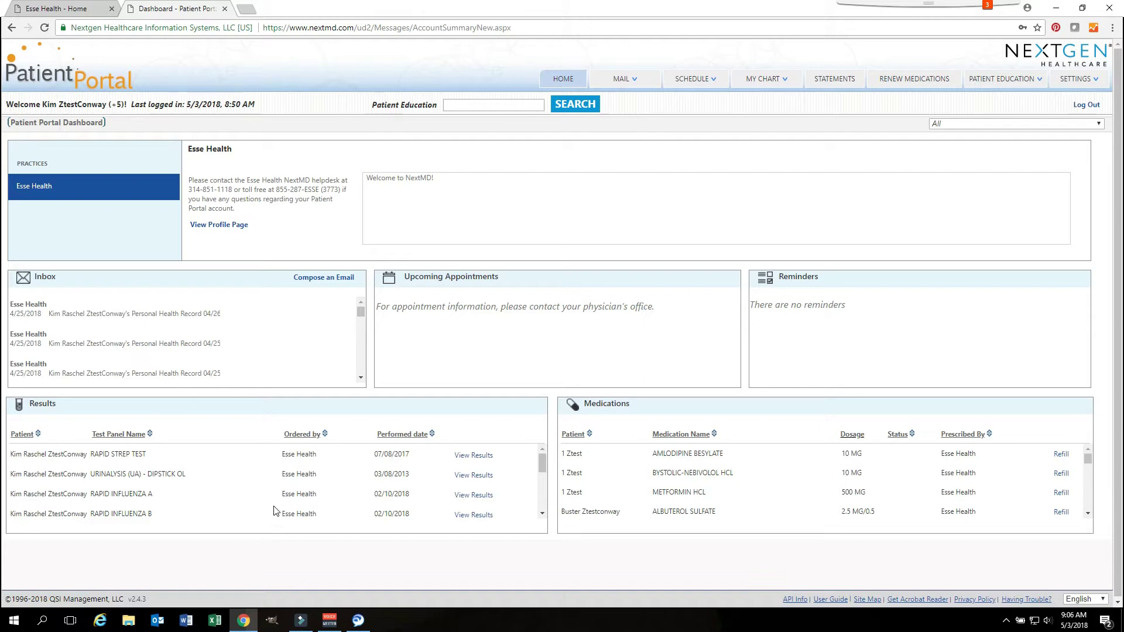
{"action": "left_click", "coordinate": [465, 462]}
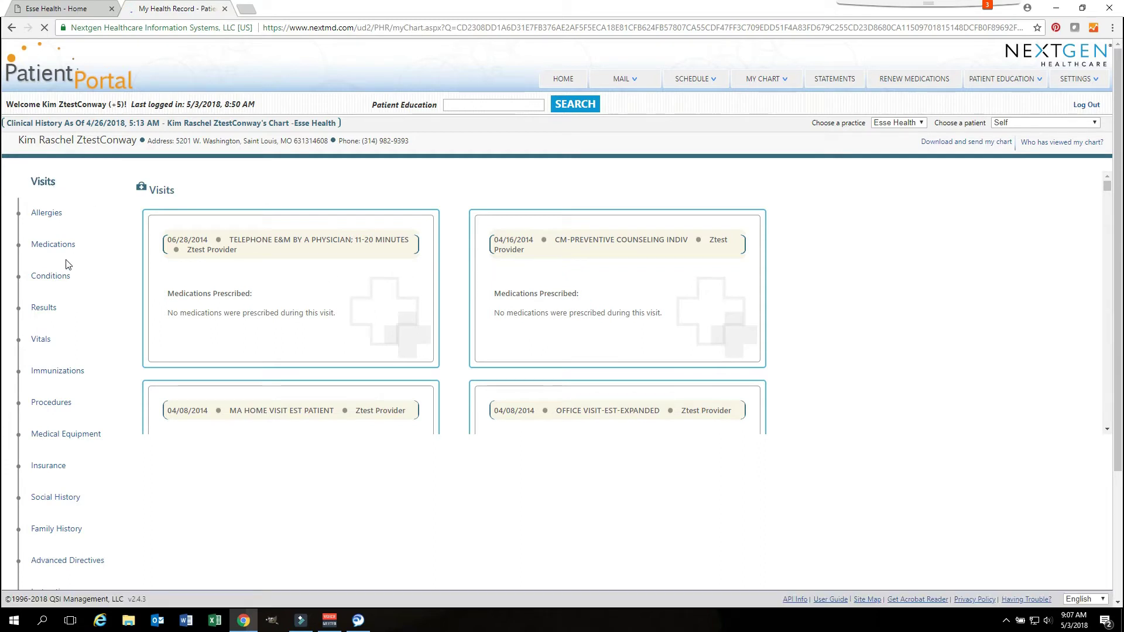
{"action": "left_click", "coordinate": [66, 305]}
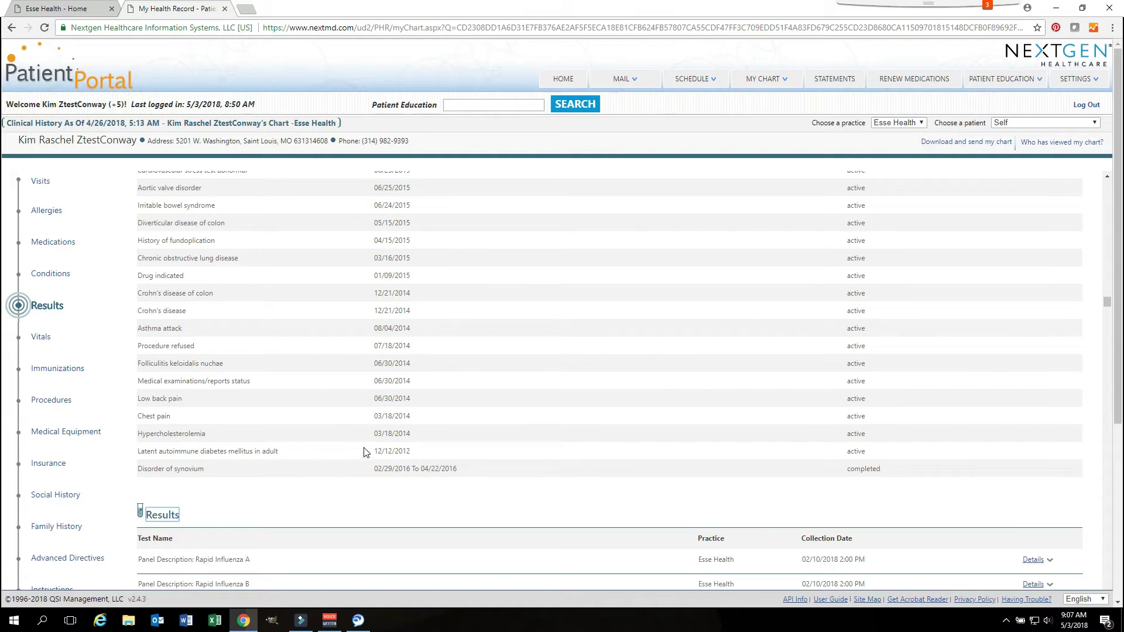
{"action": "scroll", "coordinate": [364, 452], "scroll_direction": "down", "scroll_amount": 9}
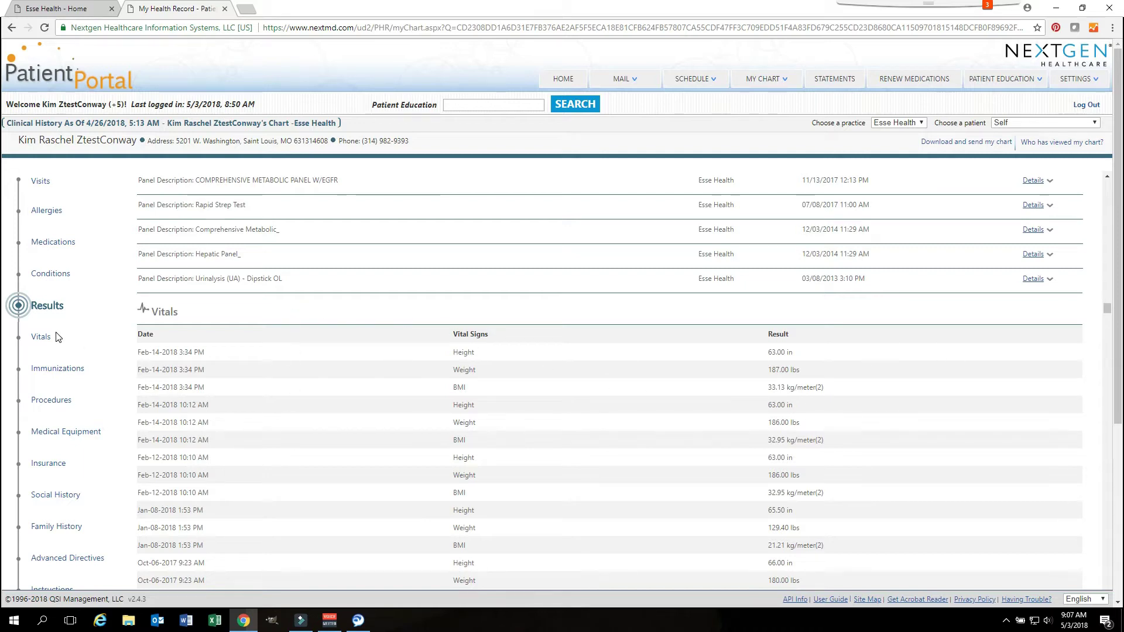
{"action": "left_click", "coordinate": [65, 373]}
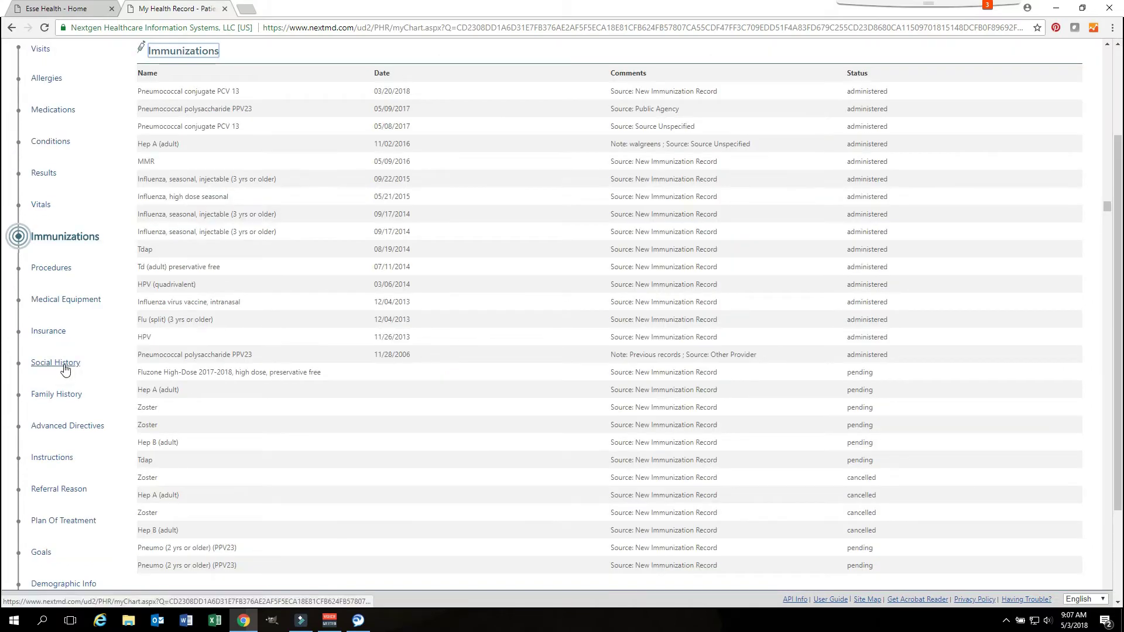
{"action": "left_click", "coordinate": [65, 370]}
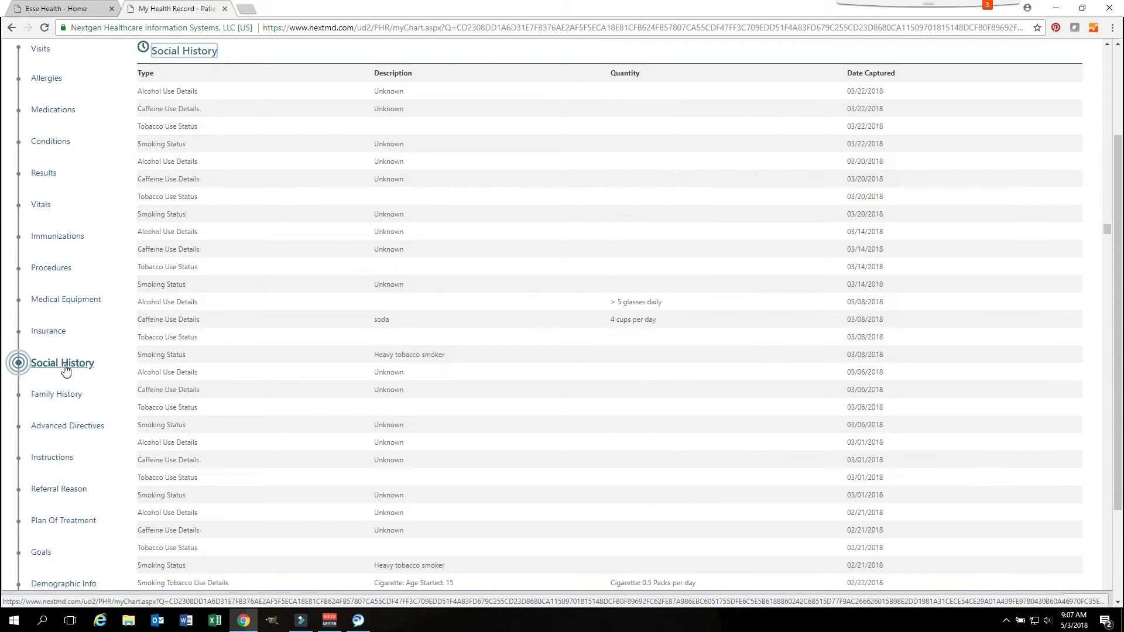
{"action": "scroll", "coordinate": [492, 453], "scroll_direction": "up", "scroll_amount": 15}
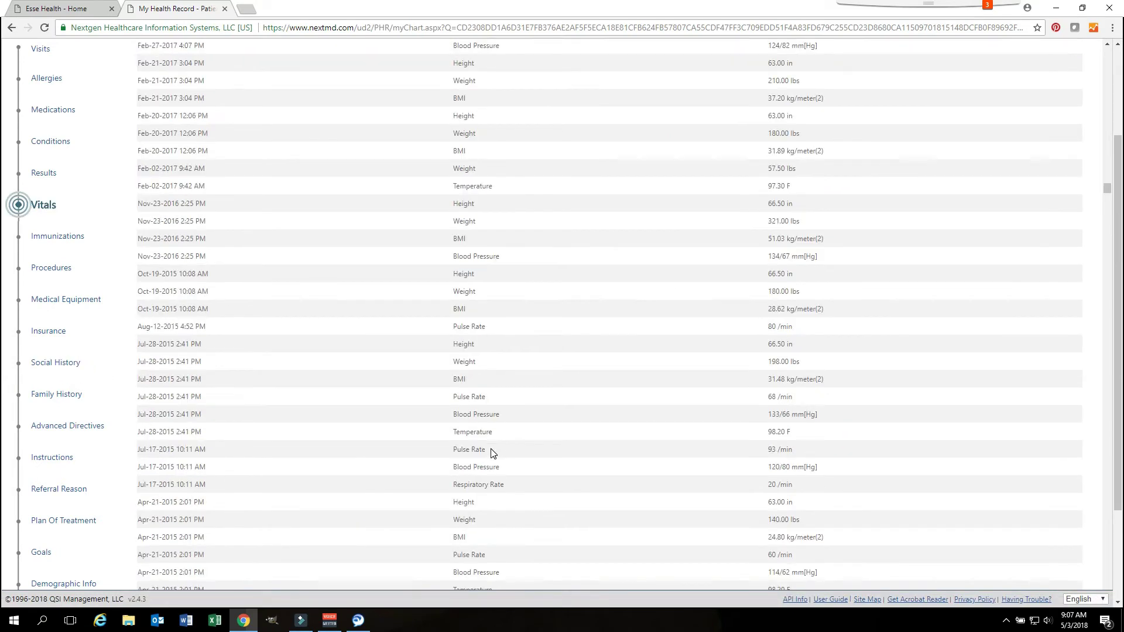
{"action": "scroll", "coordinate": [491, 454], "scroll_direction": "up", "scroll_amount": 15}
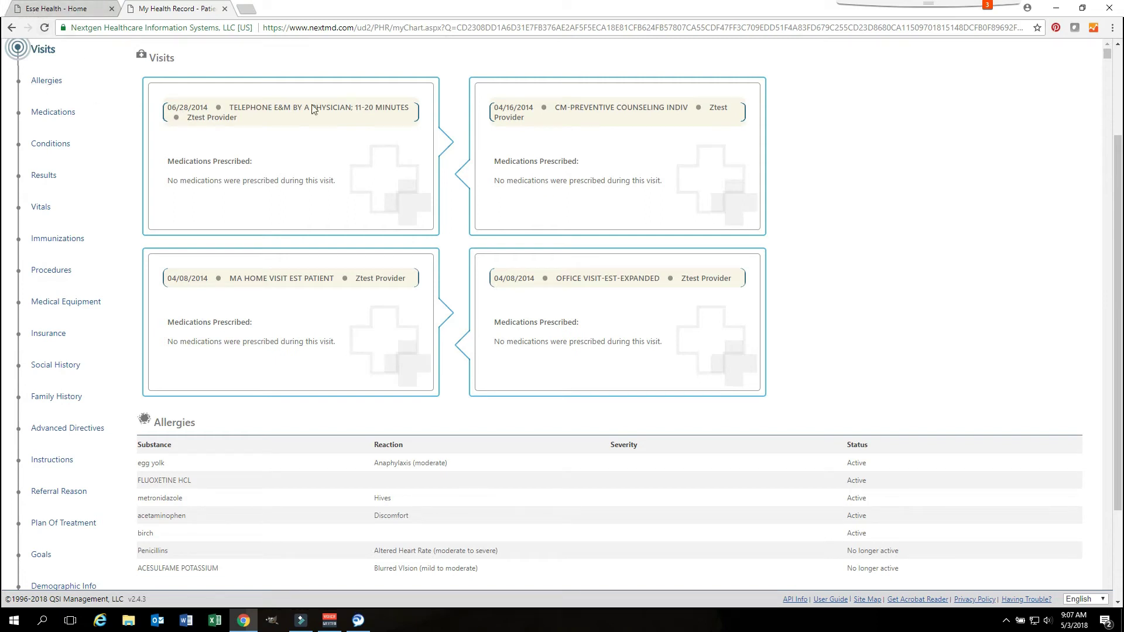
{"action": "left_click", "coordinate": [12, 27]}
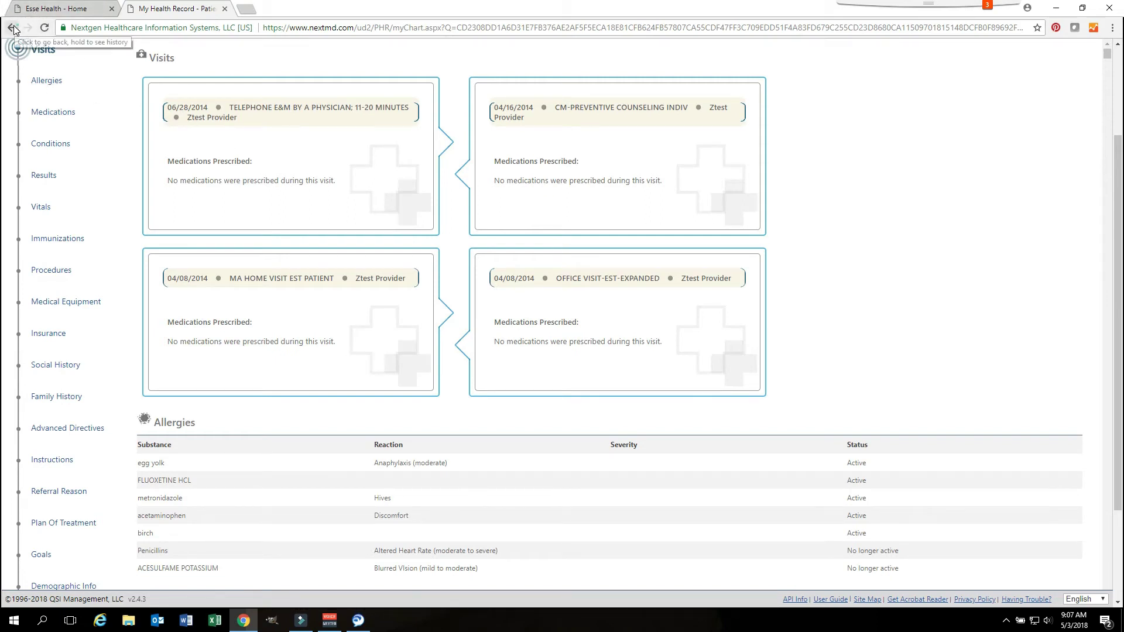
{"action": "scroll", "coordinate": [391, 233], "scroll_direction": "up", "scroll_amount": 3}
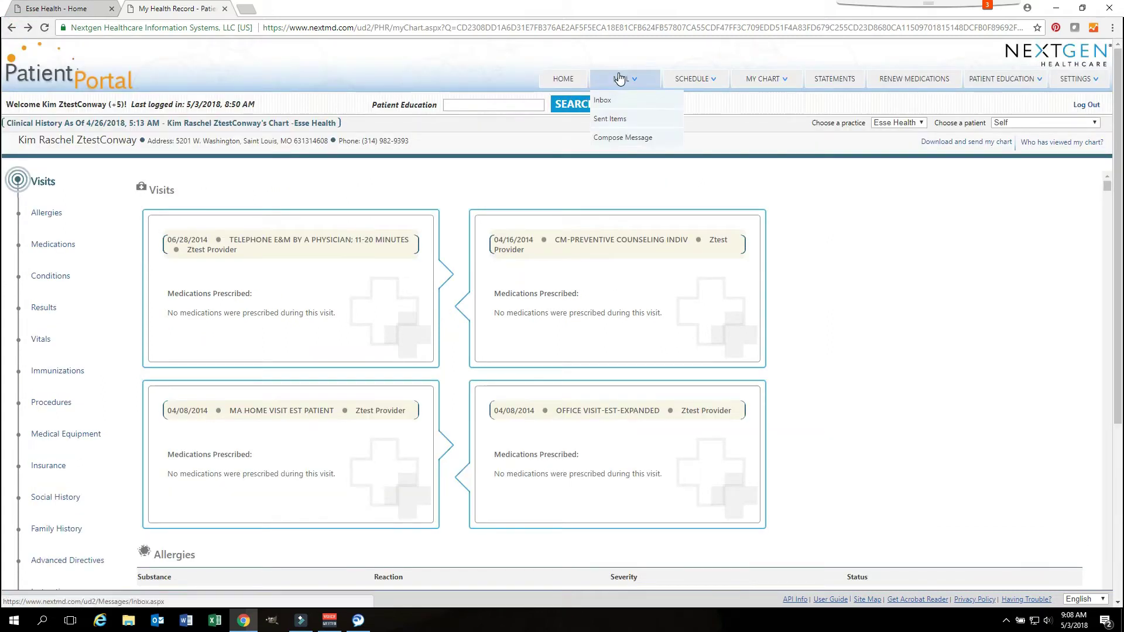
Step: Open the Inbox from the MAIL menu
{"action": "mouse_move", "coordinate": [620, 80]}
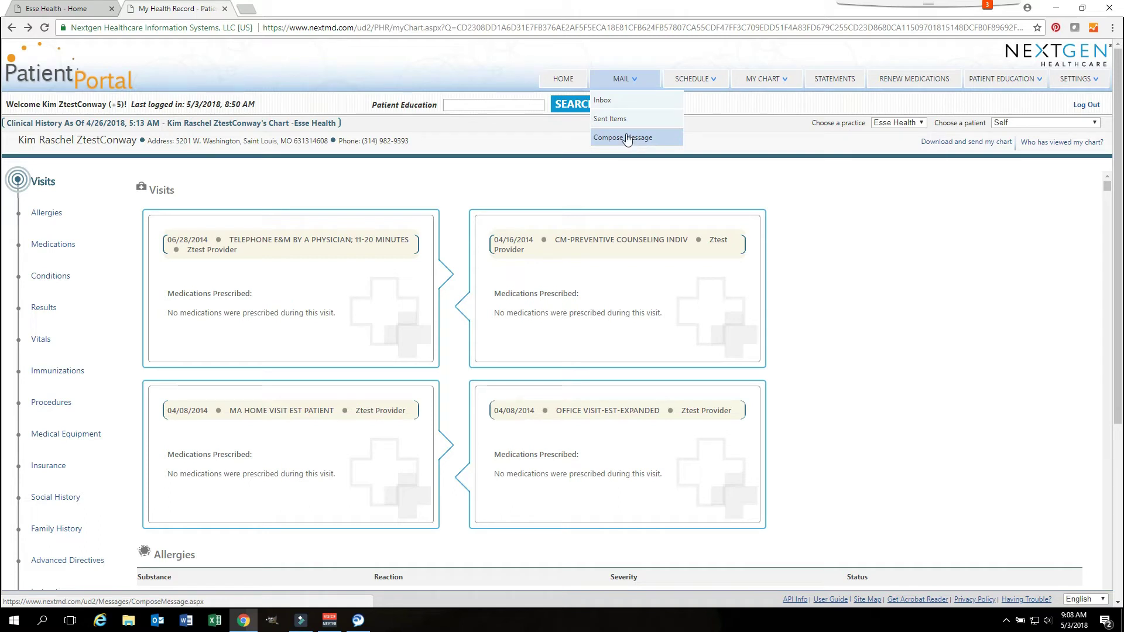
{"action": "left_click", "coordinate": [607, 103]}
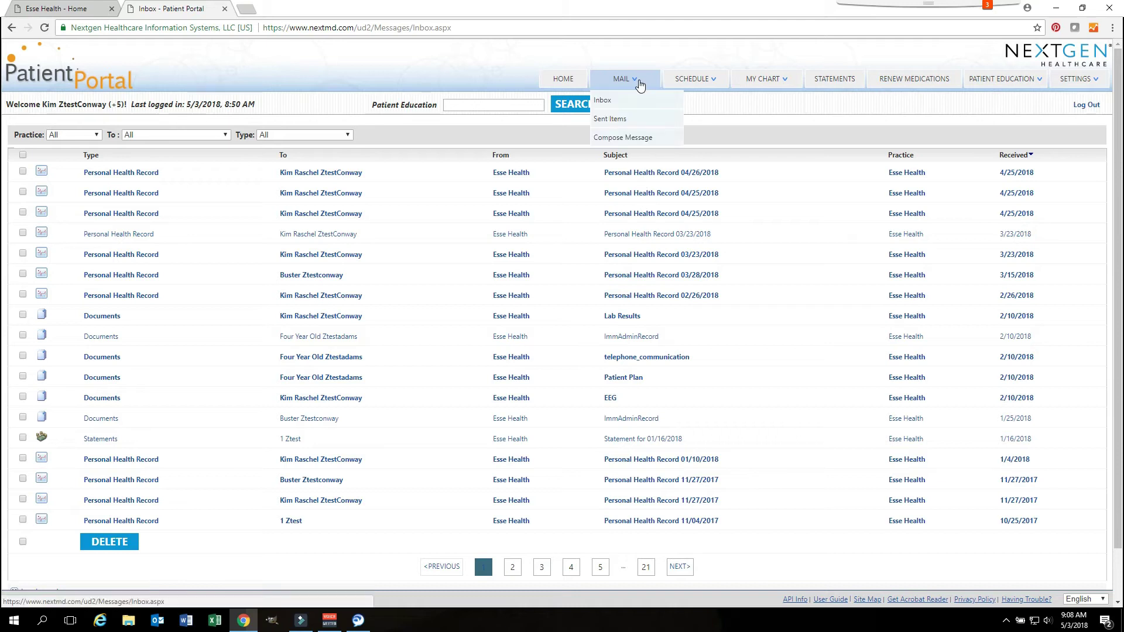
Step: Compose a new Esse Health message for a dependent patient with category Medical Advice
{"action": "left_click", "coordinate": [636, 139]}
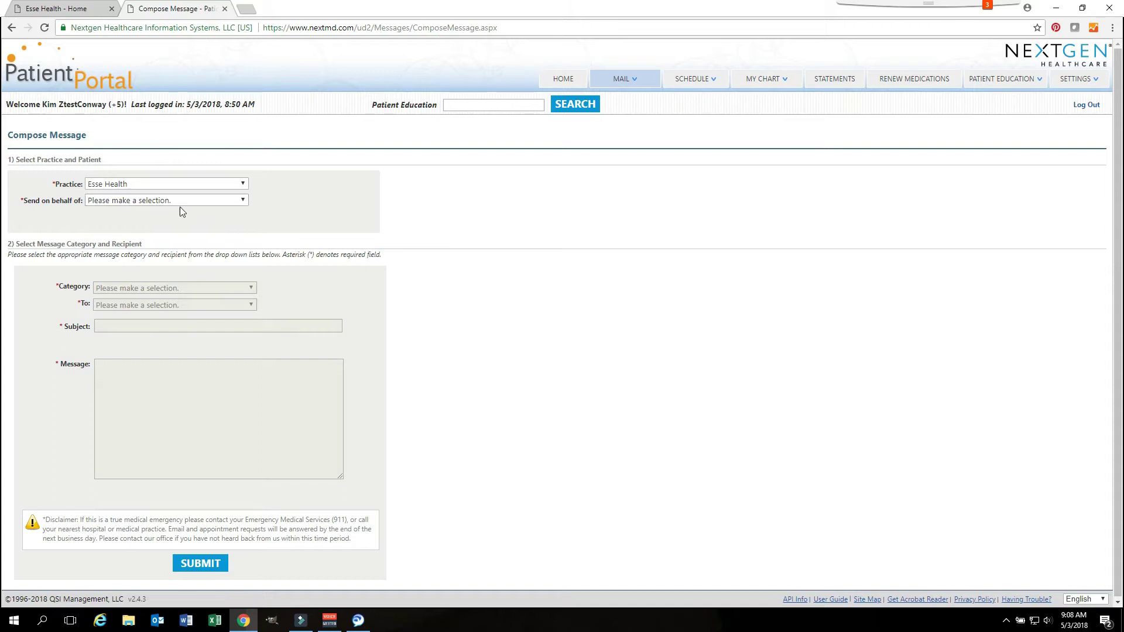
{"action": "left_click", "coordinate": [242, 202]}
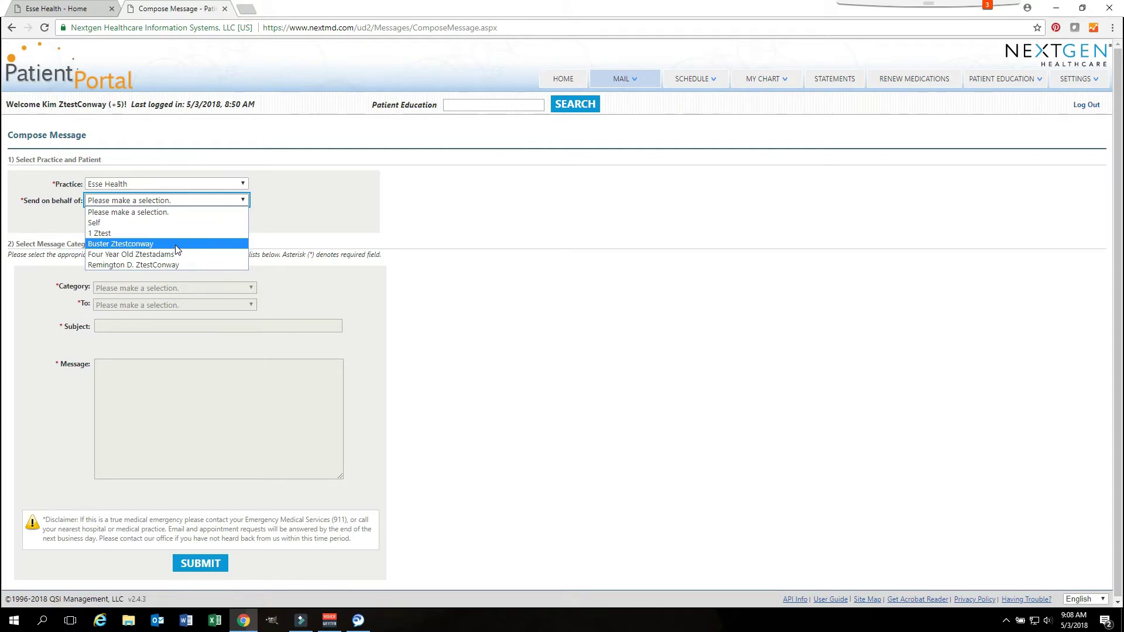
{"action": "left_click", "coordinate": [175, 243]}
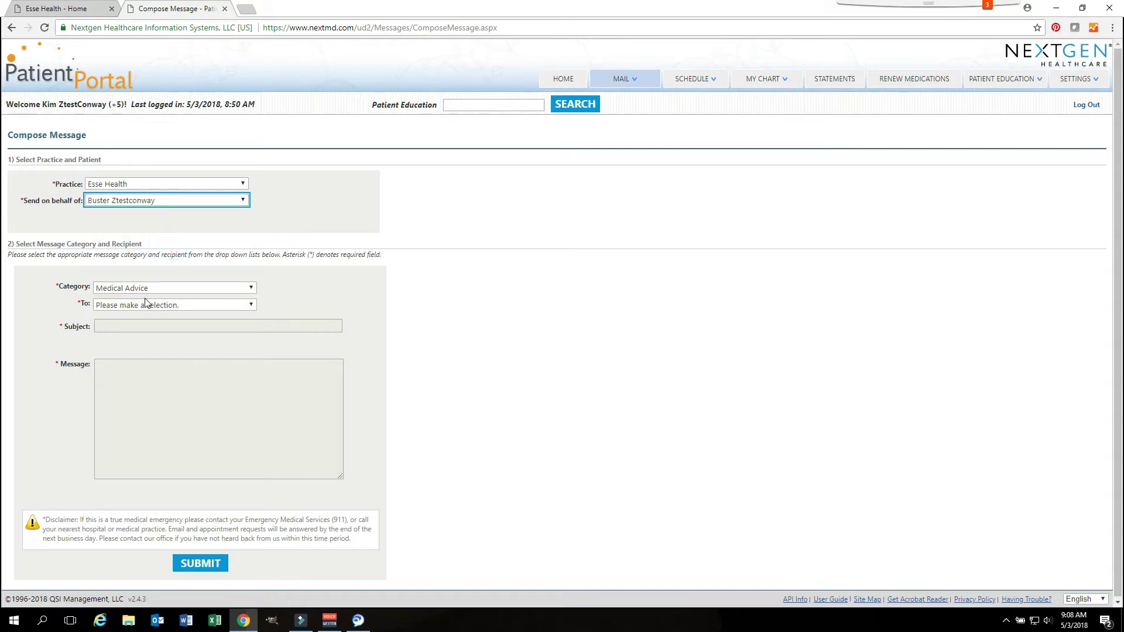
{"action": "left_click", "coordinate": [251, 291]}
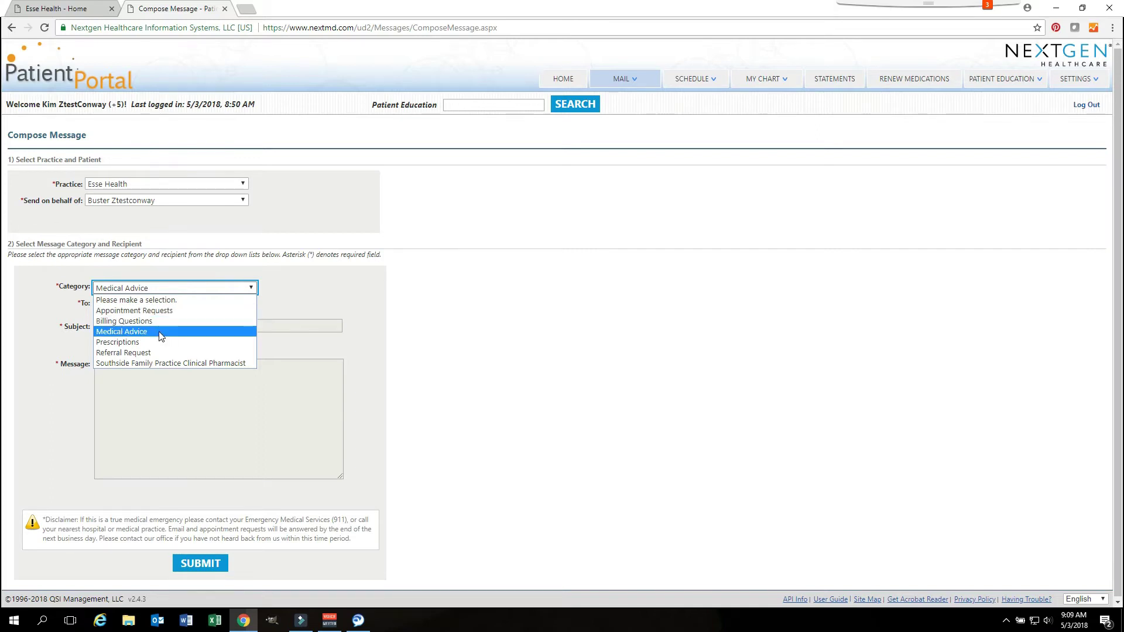
{"action": "left_click", "coordinate": [160, 336]}
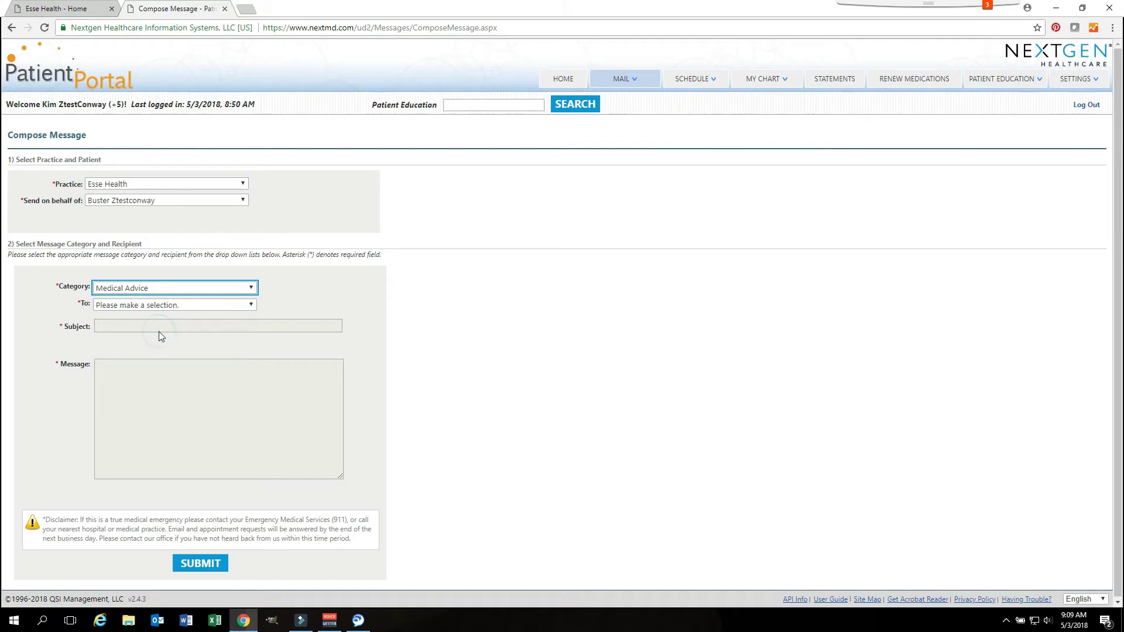
{"action": "left_click", "coordinate": [125, 325]}
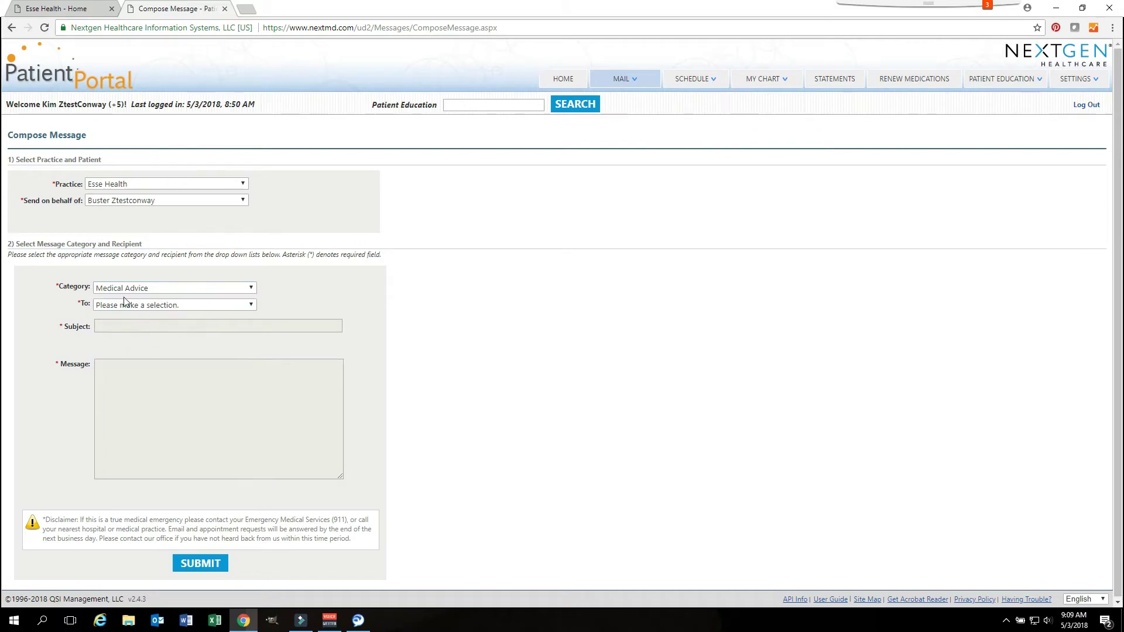
Step: Address the message to a provider with subject 'ear pain' and body 'write concern here', then submit
{"action": "left_click", "coordinate": [250, 306]}
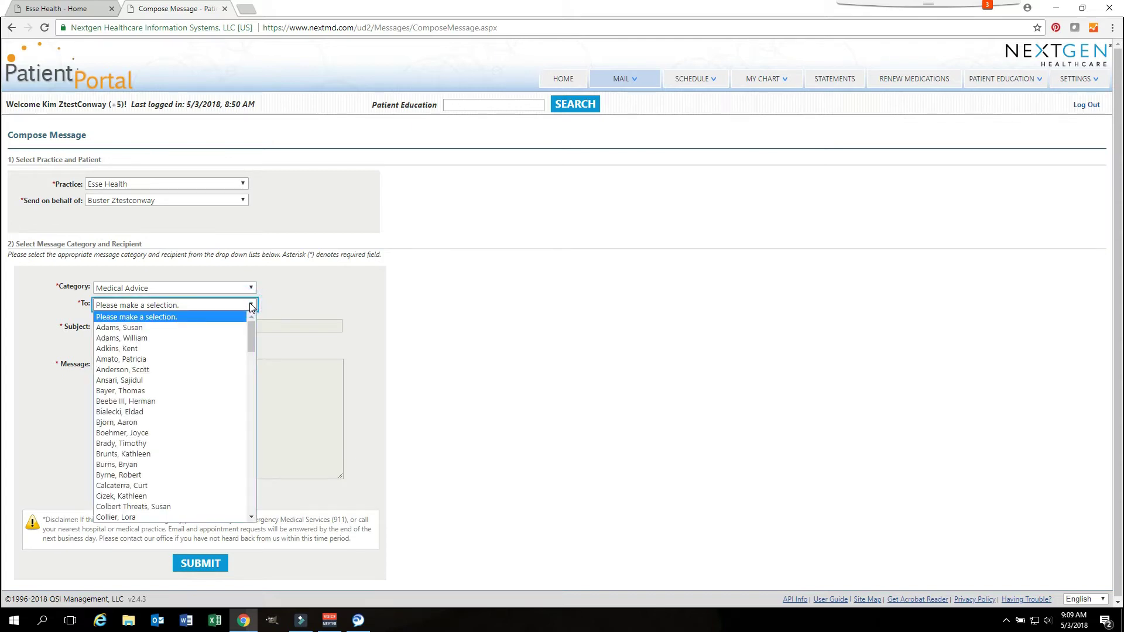
{"action": "left_click", "coordinate": [171, 338]}
{"action": "left_click", "coordinate": [125, 324]}
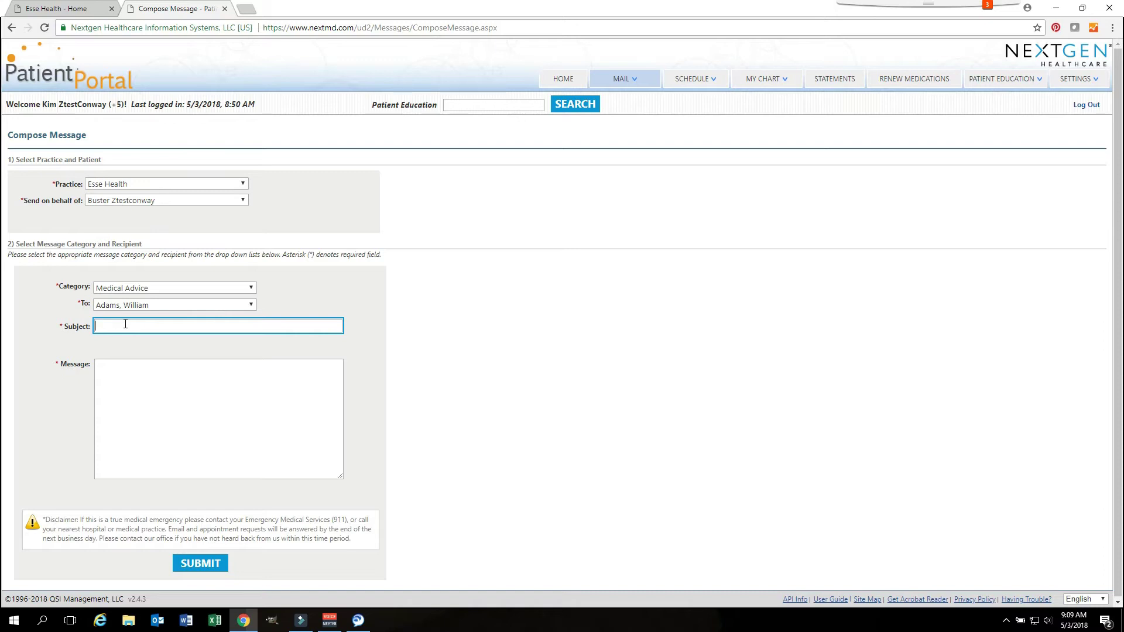
{"action": "type", "text": "ear pain"}
{"action": "left_click", "coordinate": [114, 367]}
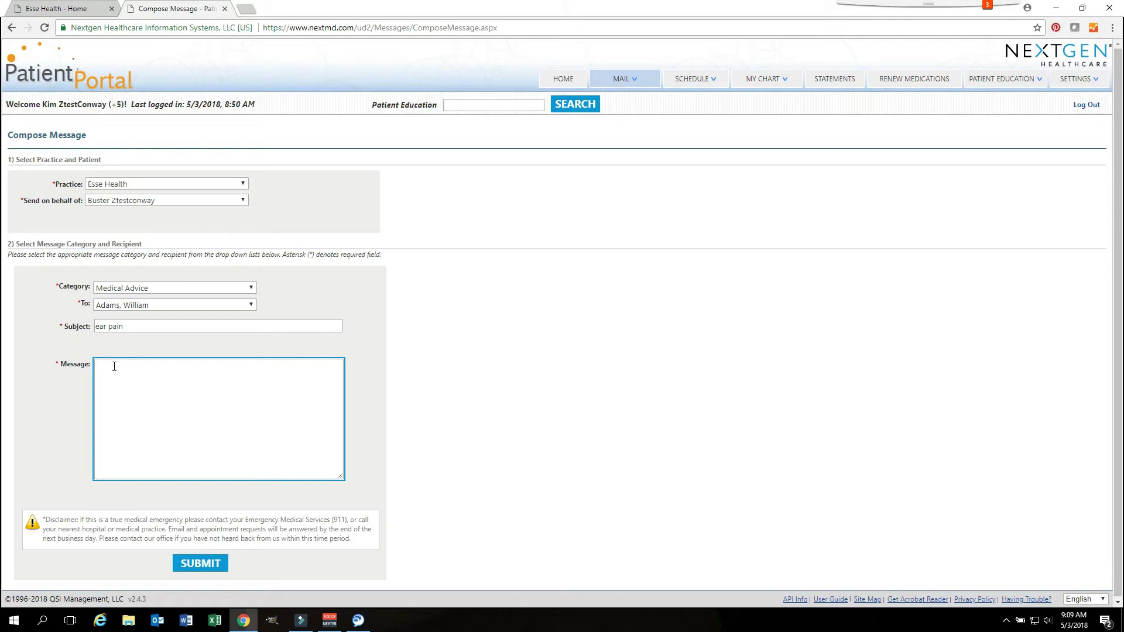
{"action": "type", "text": "write concern here"}
{"action": "left_click", "coordinate": [206, 569]}
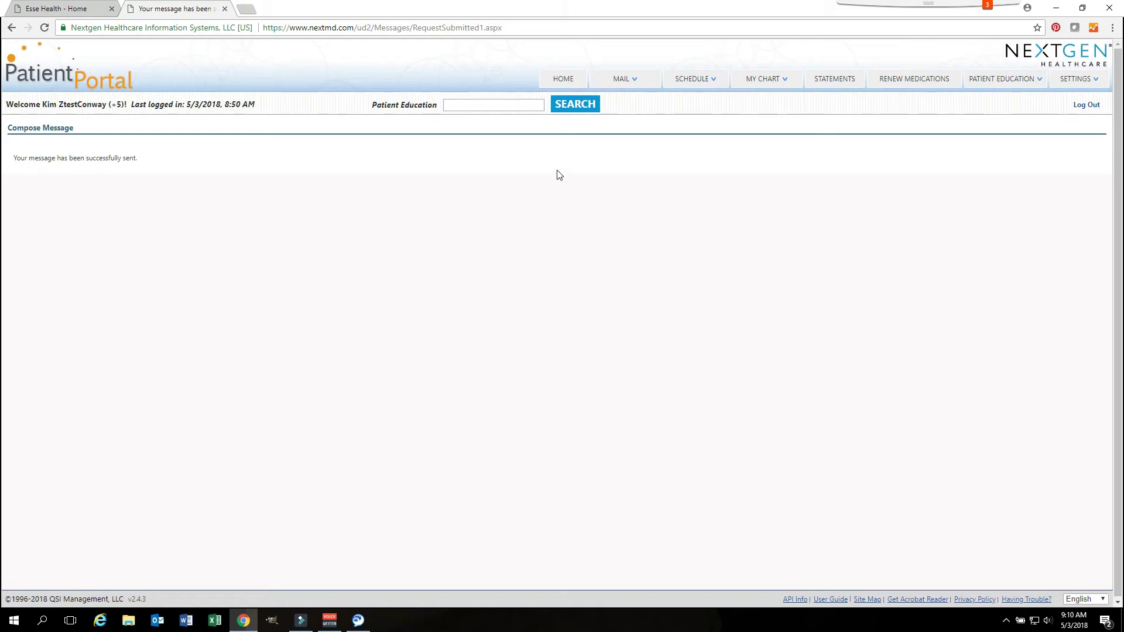
Step: Go to My Appointments under the SCHEDULE menu
{"action": "mouse_move", "coordinate": [636, 87]}
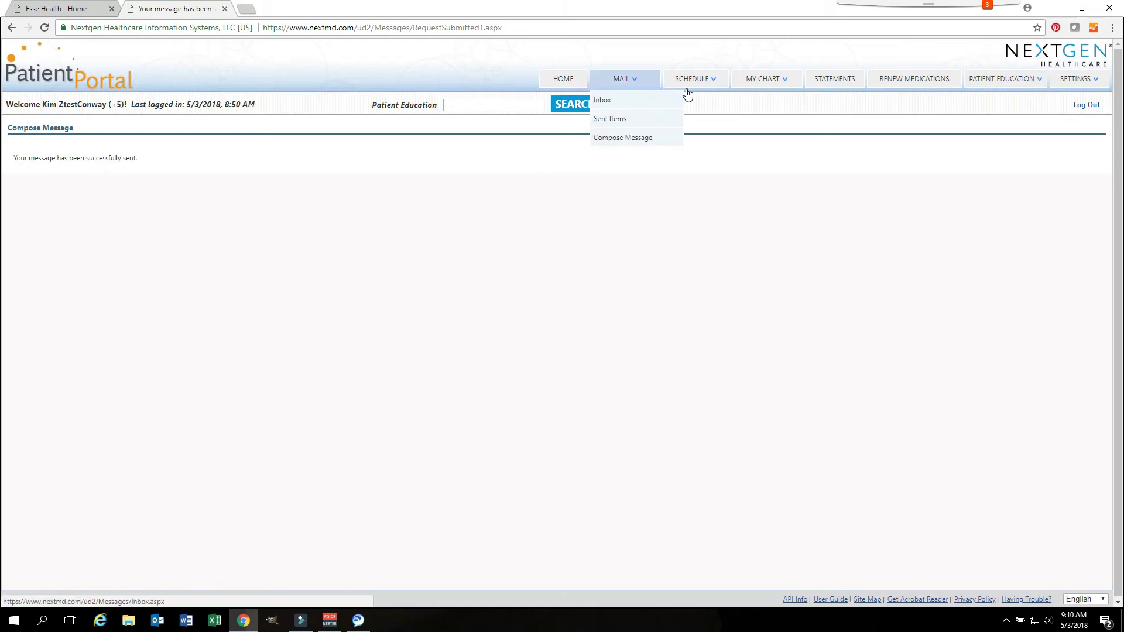
{"action": "mouse_move", "coordinate": [690, 93]}
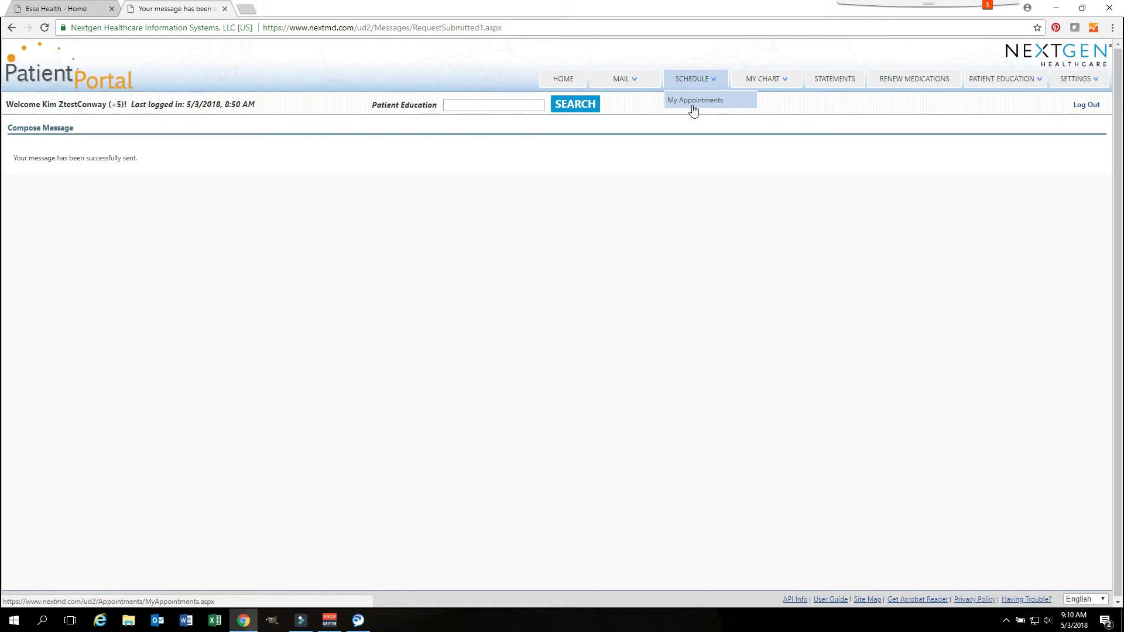
{"action": "left_click", "coordinate": [693, 101]}
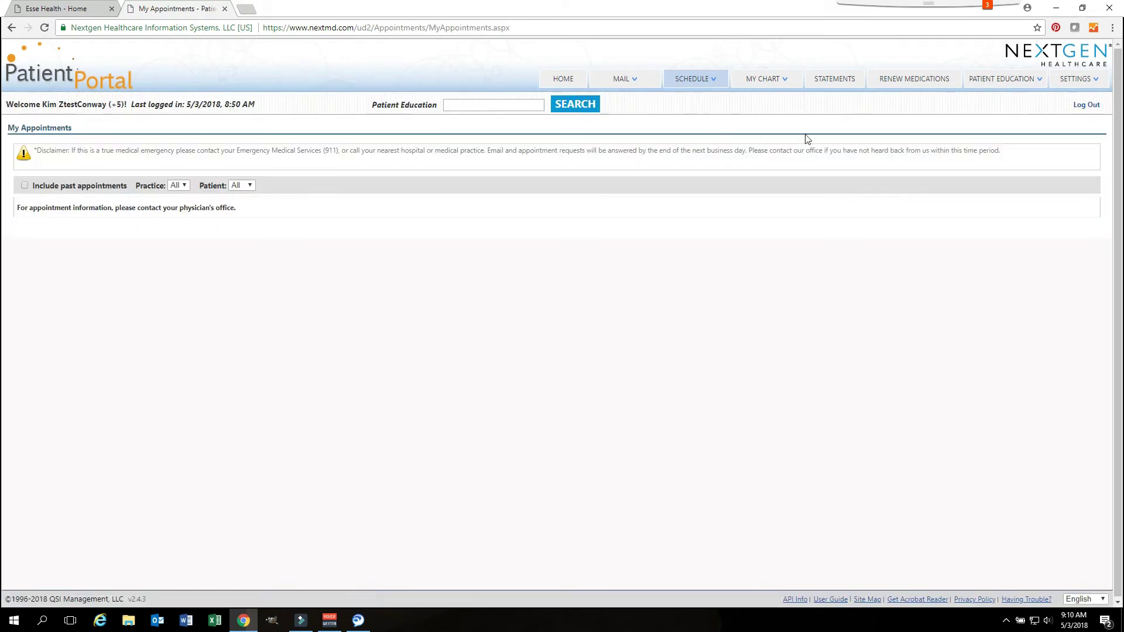
{"action": "mouse_move", "coordinate": [762, 86]}
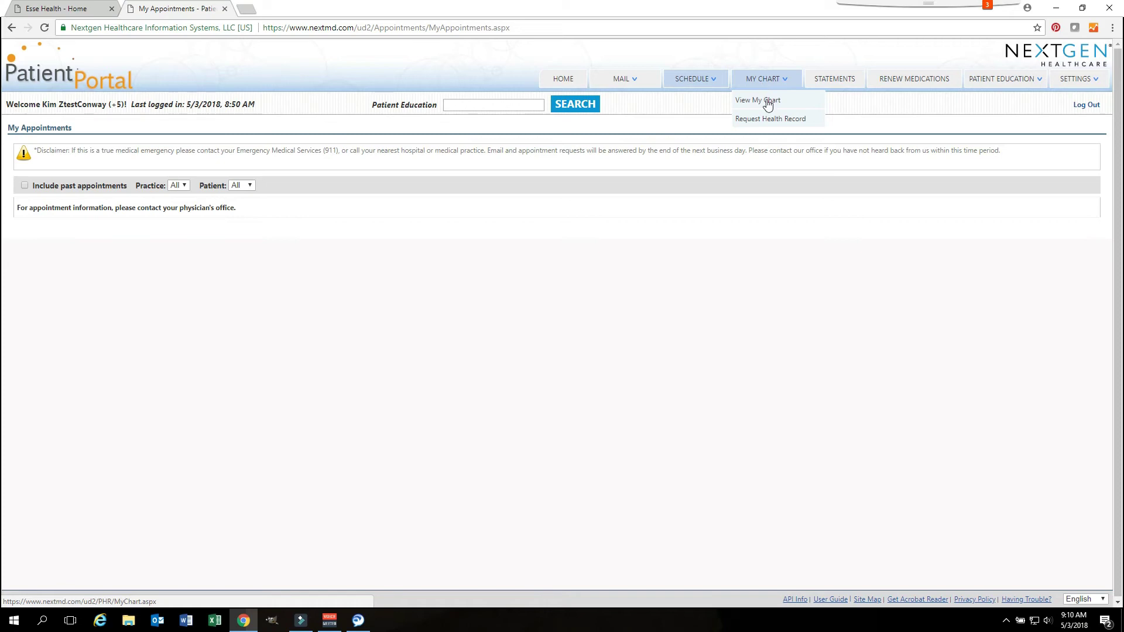
Step: View the health chart, then bring up the Request Personal Health Record form from MY CHART
{"action": "left_click", "coordinate": [768, 102]}
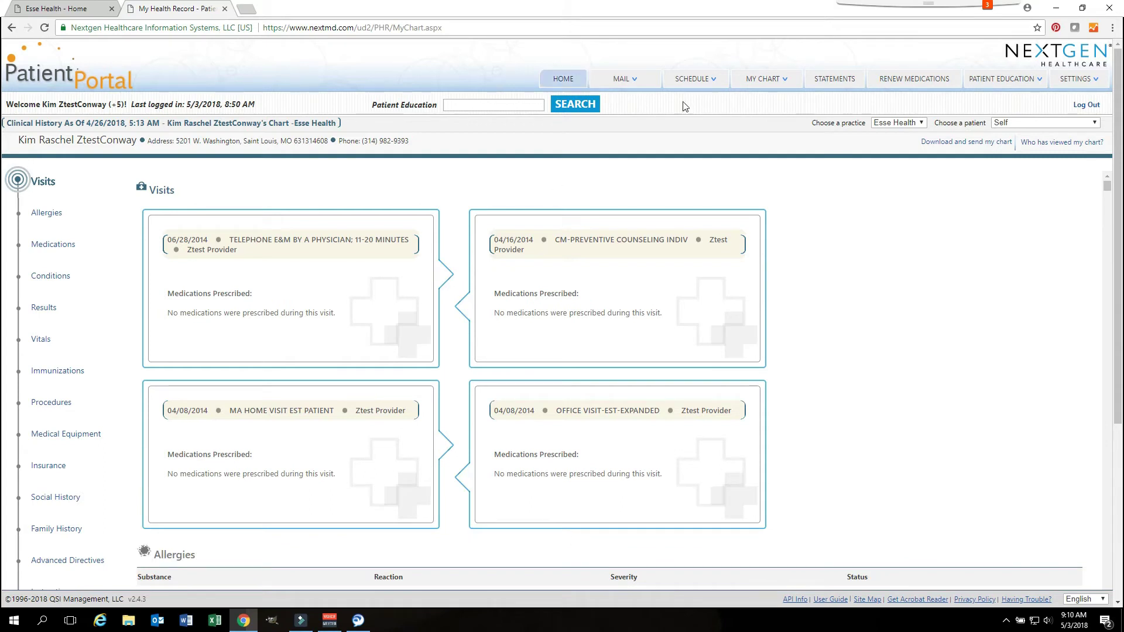
{"action": "mouse_move", "coordinate": [787, 86]}
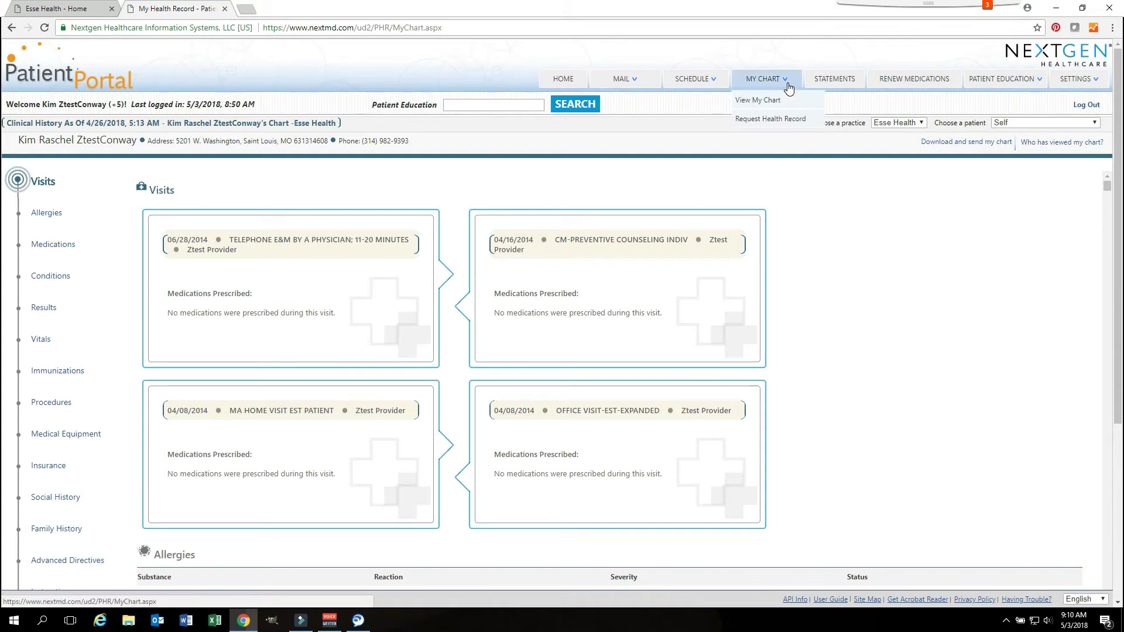
{"action": "left_click", "coordinate": [777, 128]}
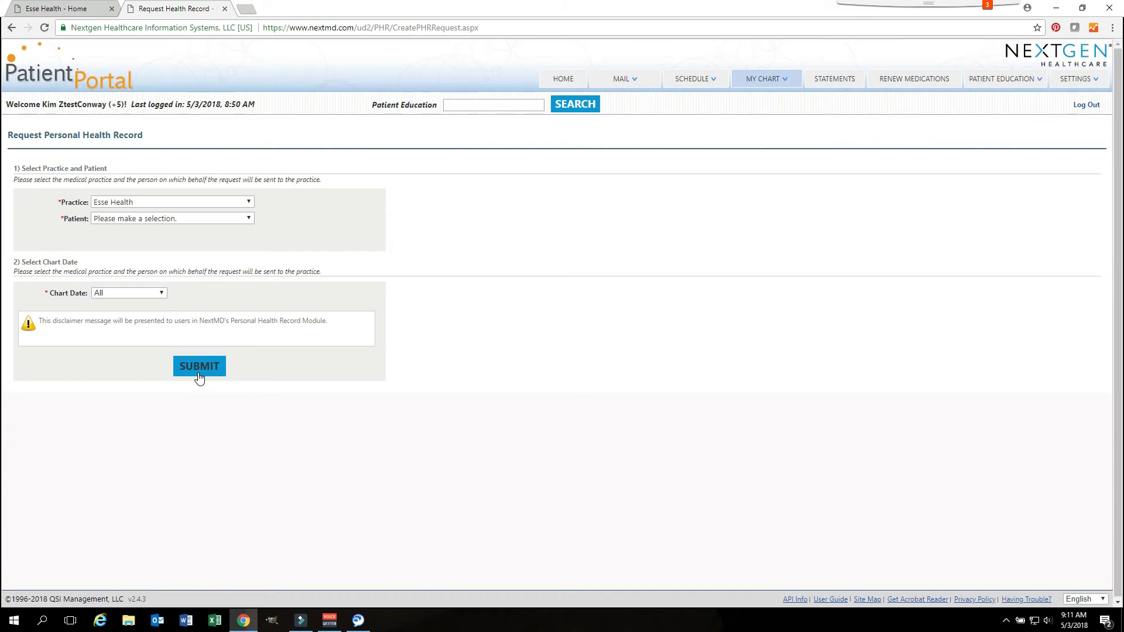
Step: Select Self as the patient and submit the health record request to Esse Health
{"action": "left_click", "coordinate": [199, 367]}
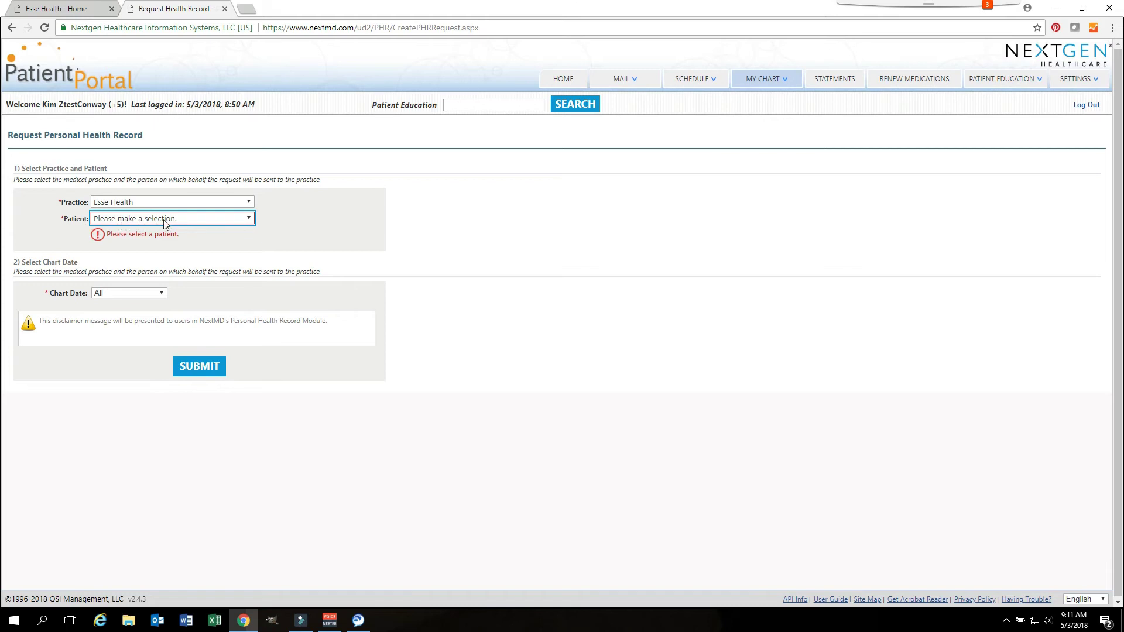
{"action": "left_click", "coordinate": [252, 225]}
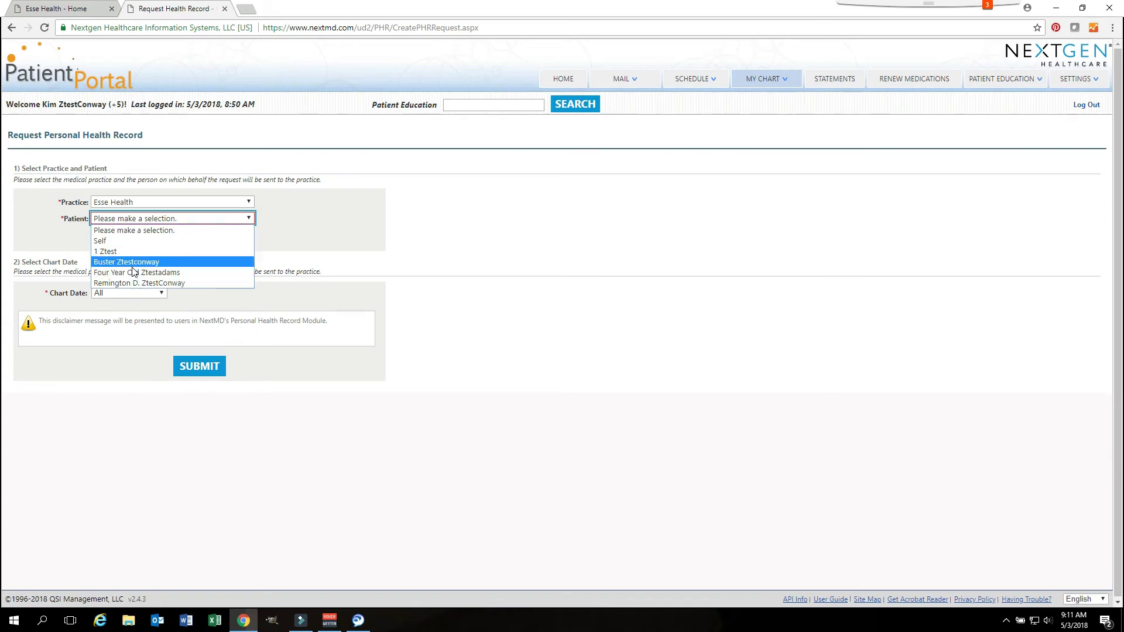
{"action": "left_click", "coordinate": [106, 238]}
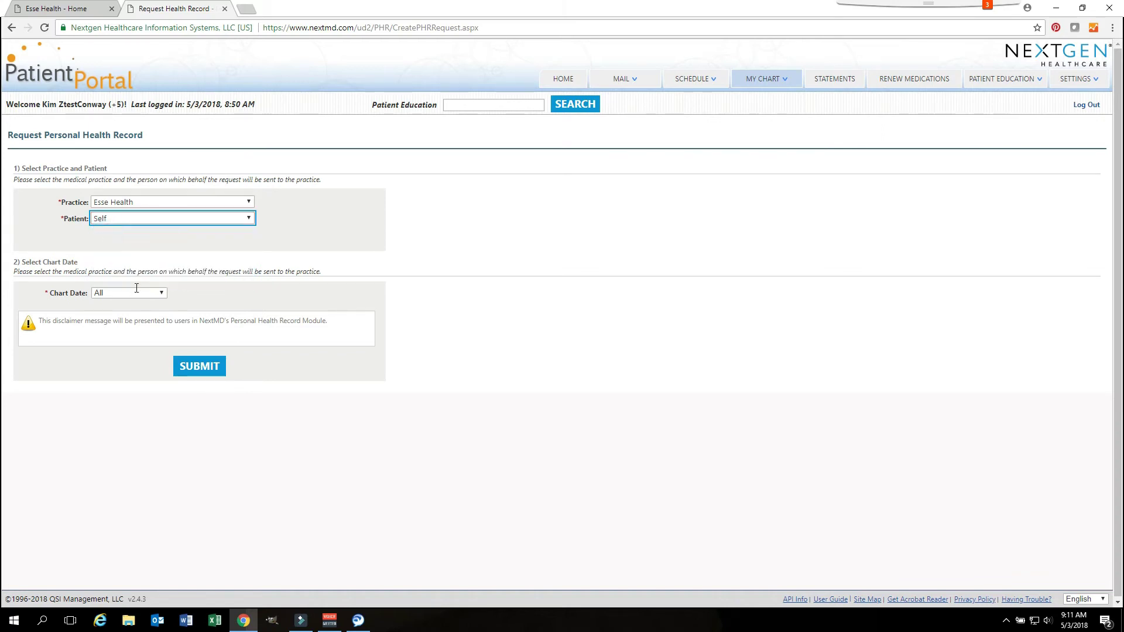
{"action": "left_click", "coordinate": [189, 369]}
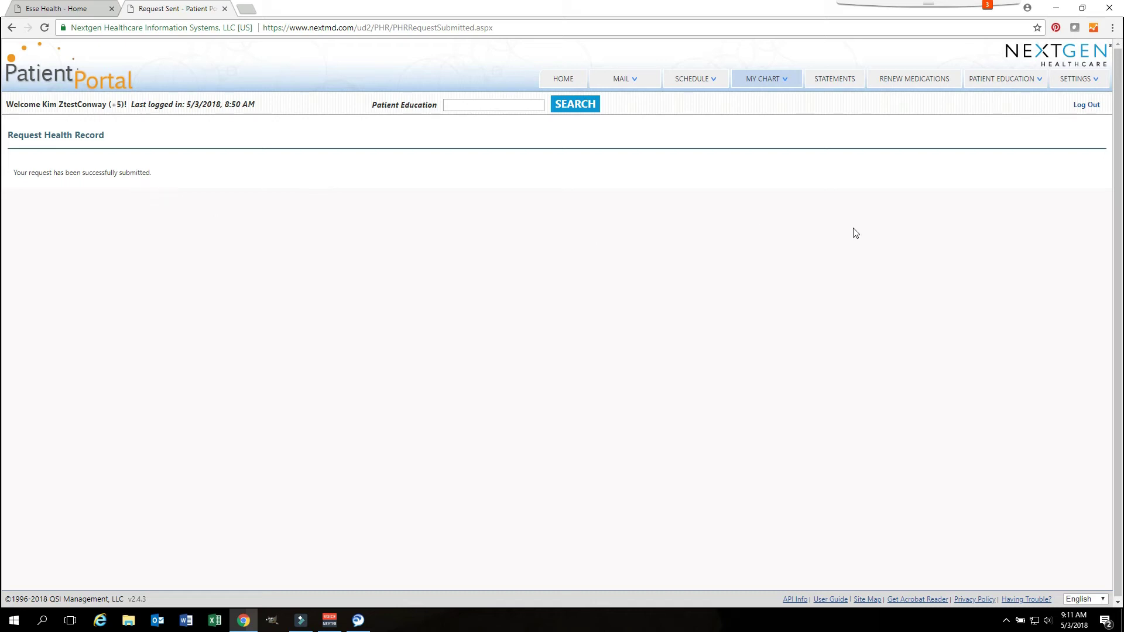
Step: Review the statements and the PAY NOW page for $102.00, then go to Renew Medications
{"action": "left_click", "coordinate": [832, 81]}
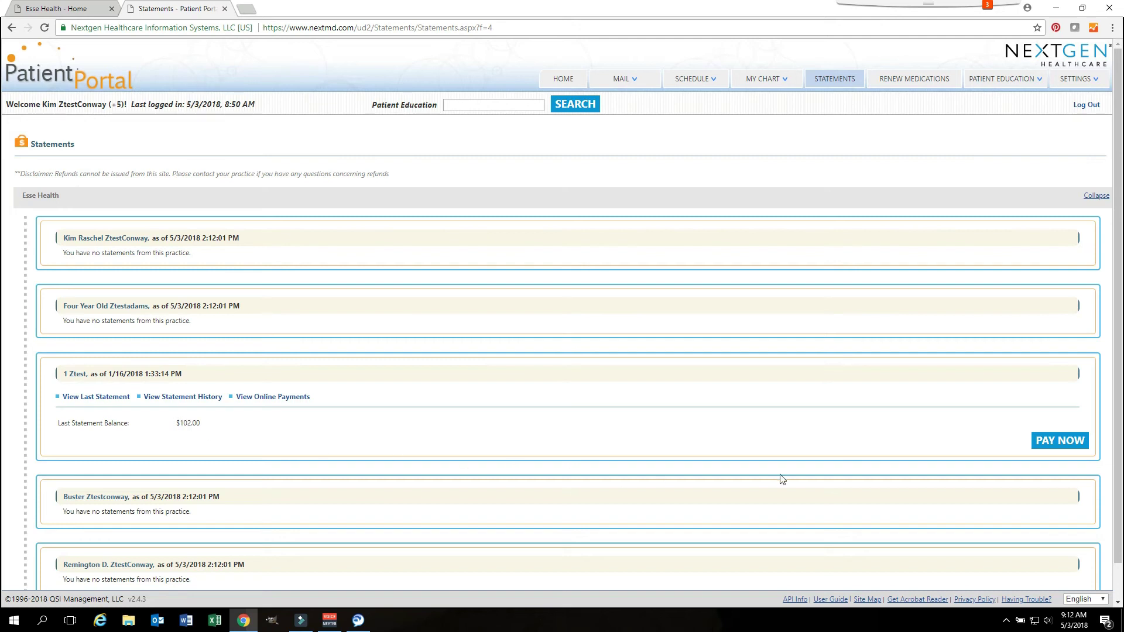
{"action": "left_click", "coordinate": [1077, 447]}
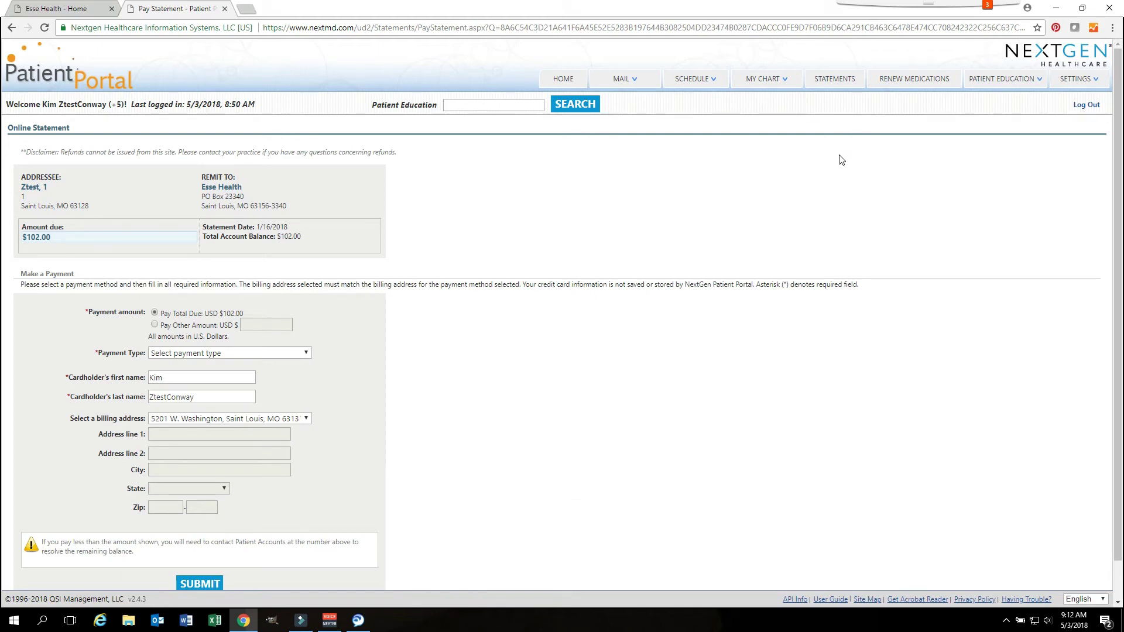
{"action": "left_click", "coordinate": [931, 86]}
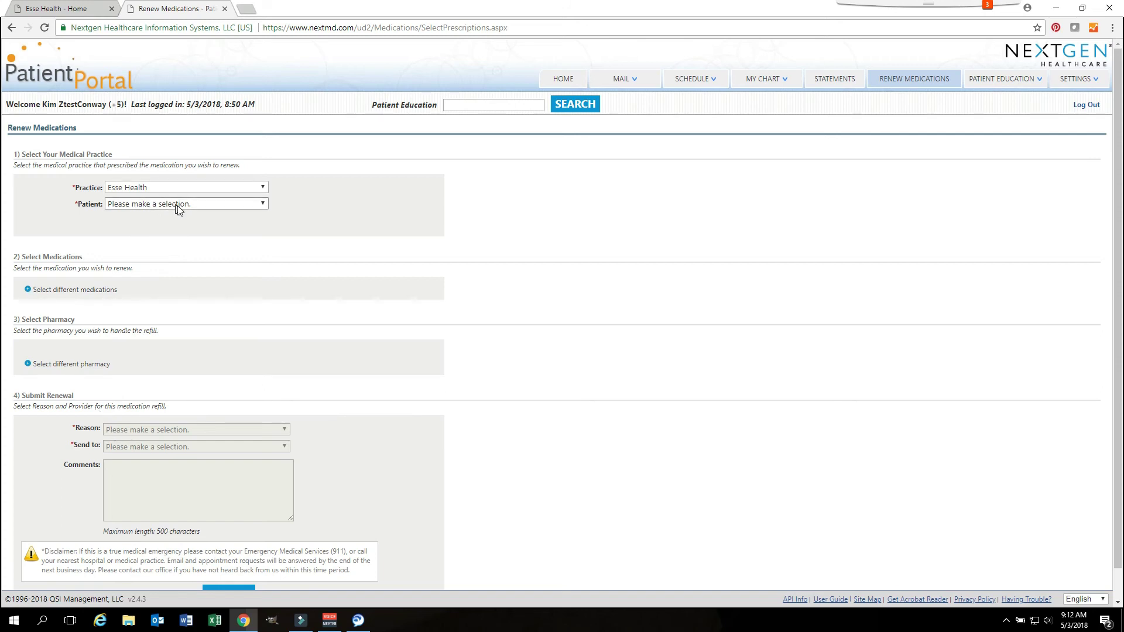
Step: Set the renewal patient to Self and the reason to Renewal of Ongoing Medications
{"action": "left_click", "coordinate": [262, 207]}
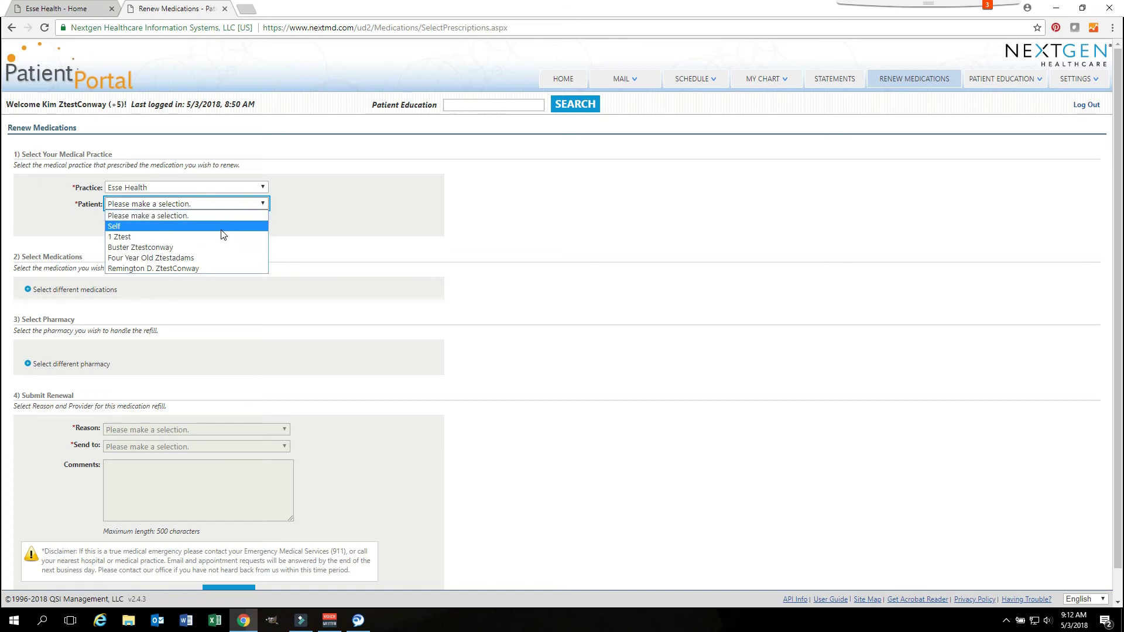
{"action": "left_click", "coordinate": [162, 227]}
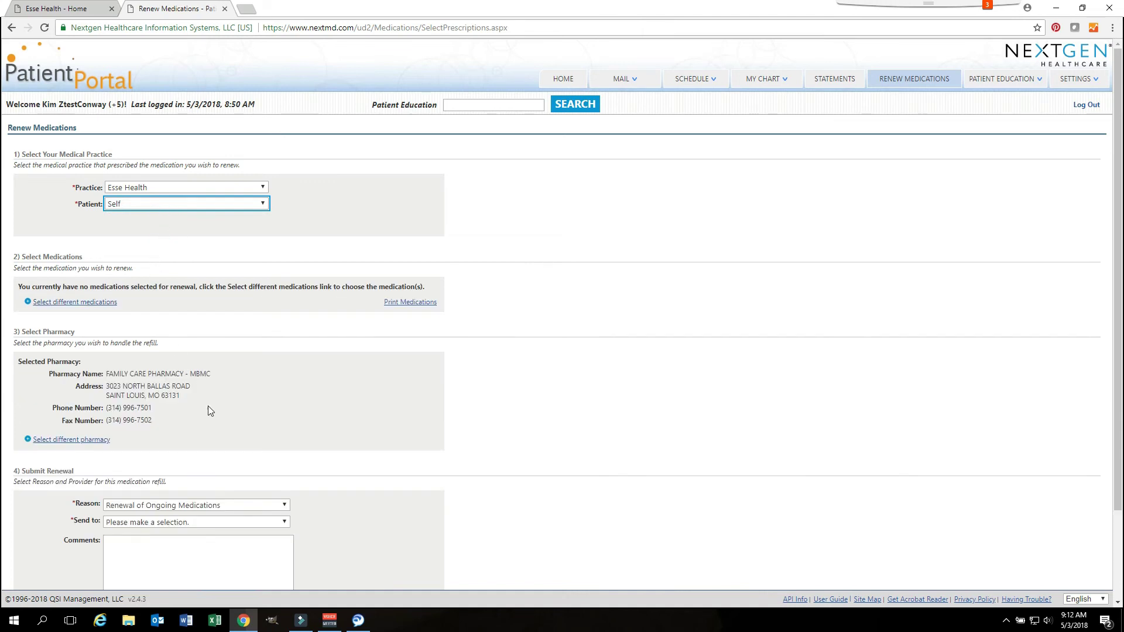
{"action": "scroll", "coordinate": [229, 377], "scroll_direction": "down", "scroll_amount": 2}
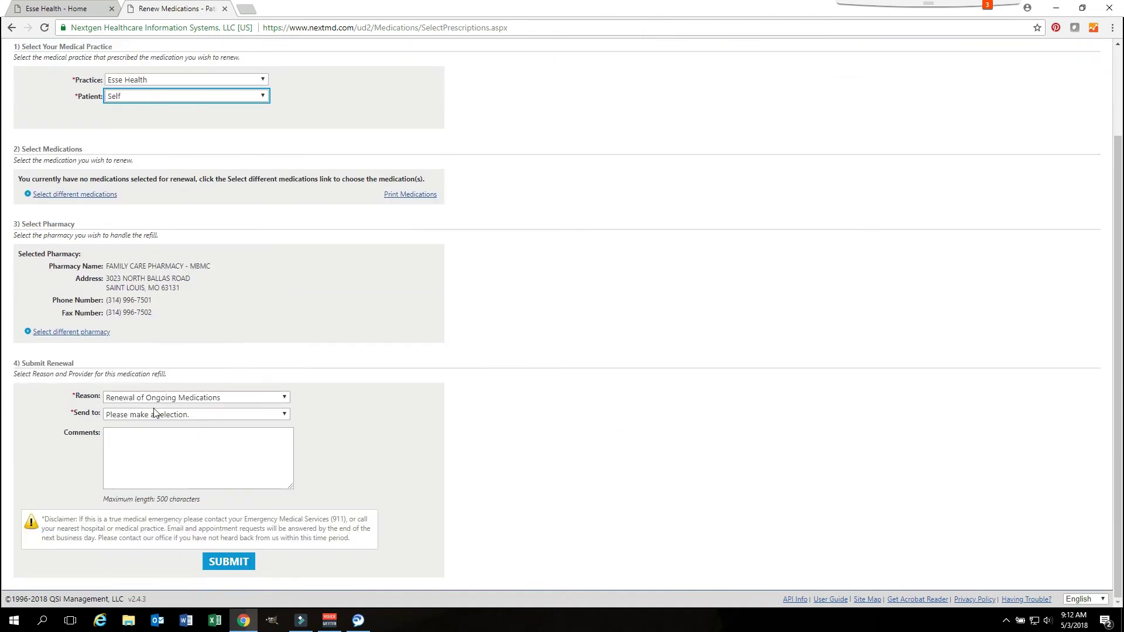
{"action": "left_click", "coordinate": [283, 397]}
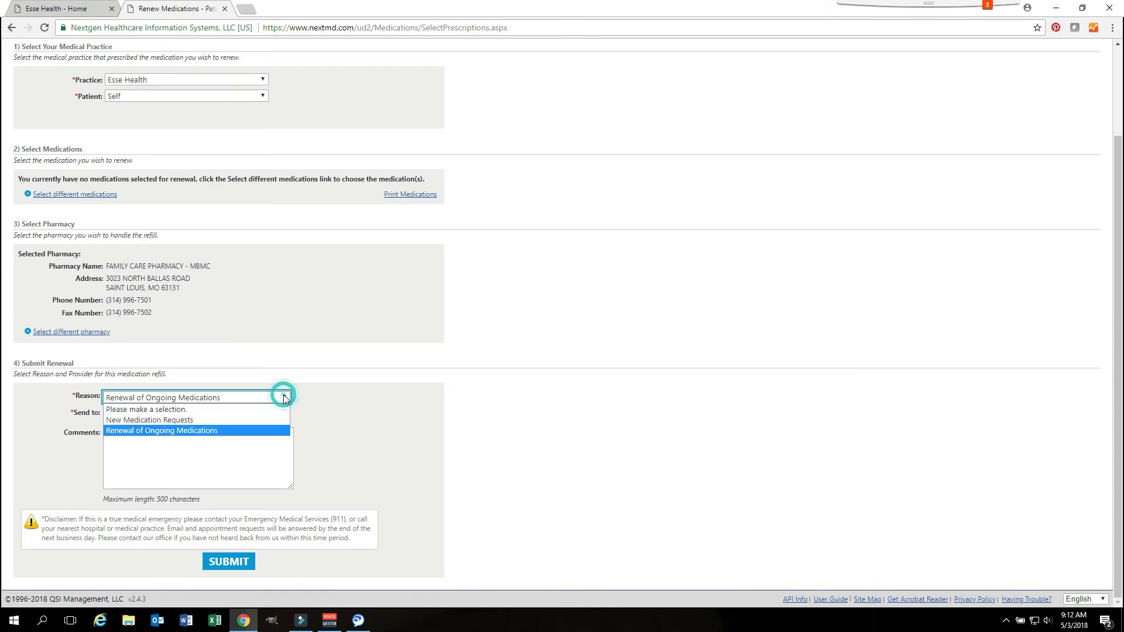
{"action": "left_click", "coordinate": [182, 432]}
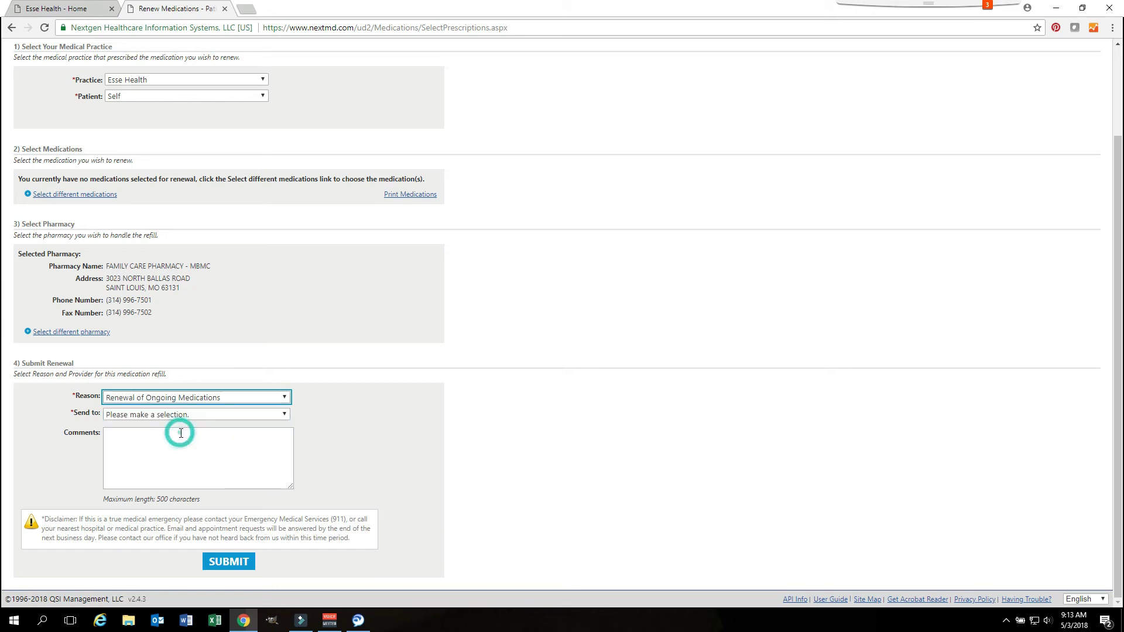
Step: Send the request to a provider with comment 'please refill no refills left', then open pharmacy search
{"action": "left_click", "coordinate": [284, 416]}
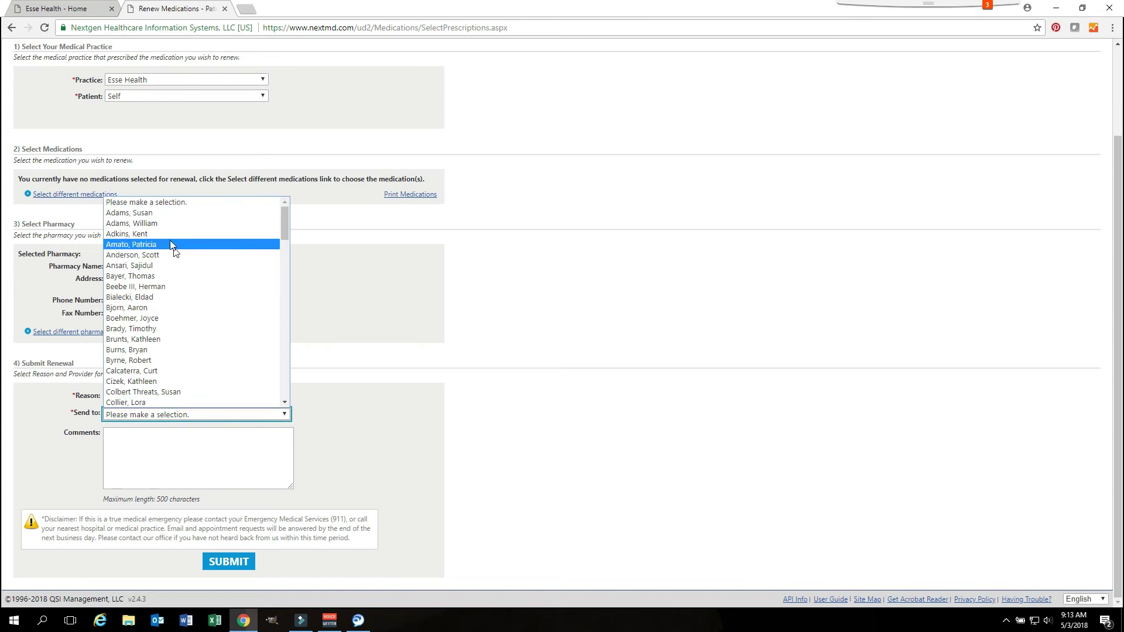
{"action": "left_click", "coordinate": [164, 226]}
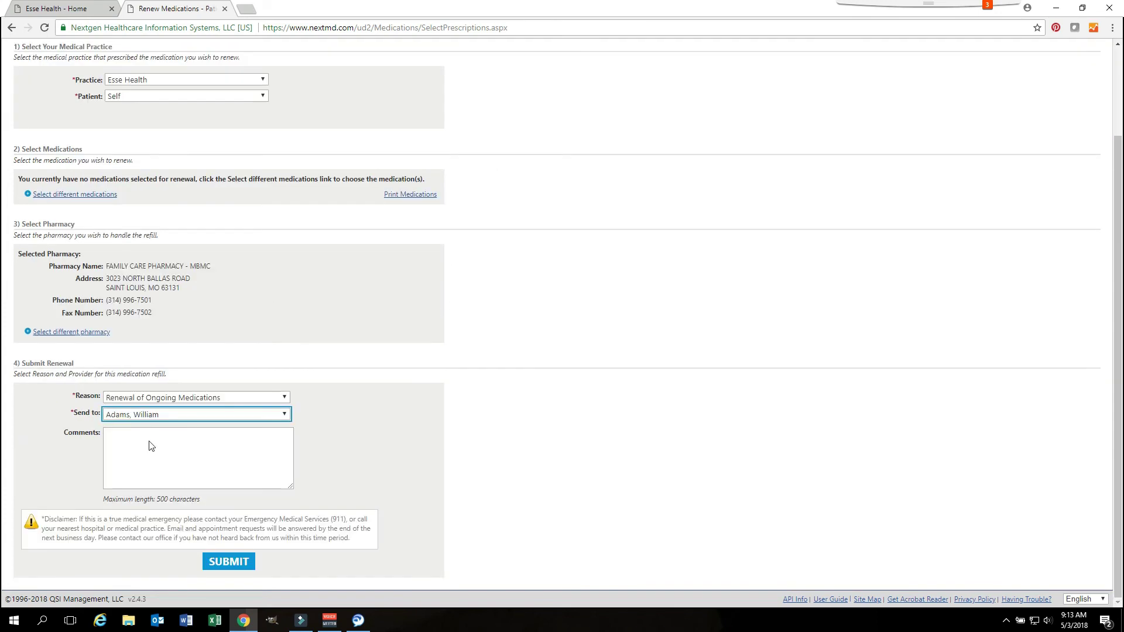
{"action": "left_click", "coordinate": [110, 436]}
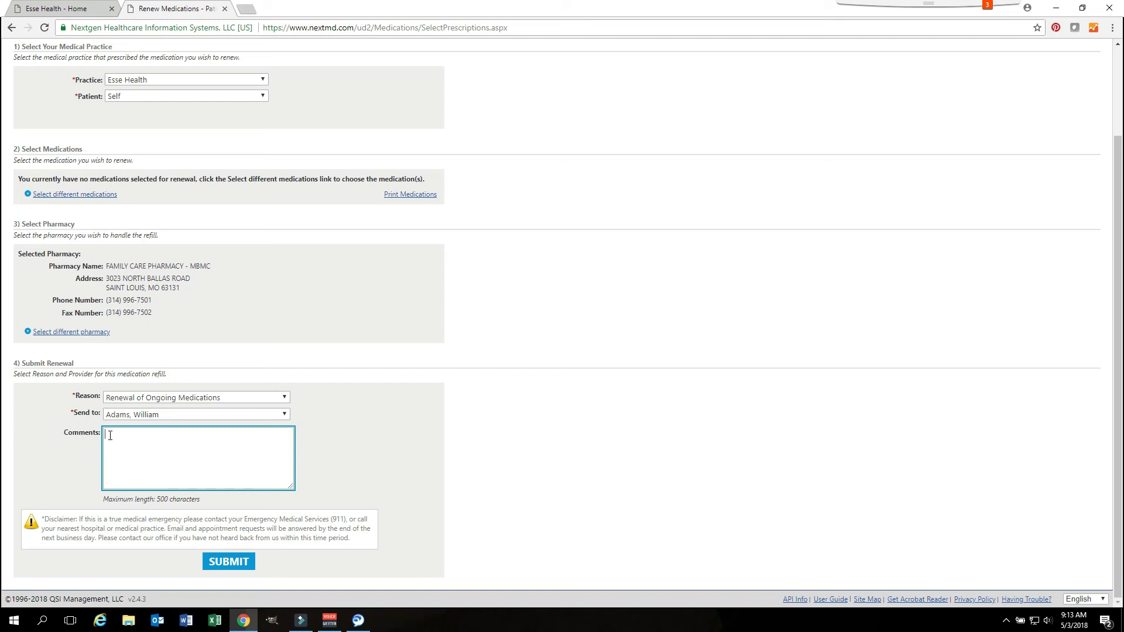
{"action": "type", "text": "please refill no refills left"}
{"action": "left_click", "coordinate": [56, 334]}
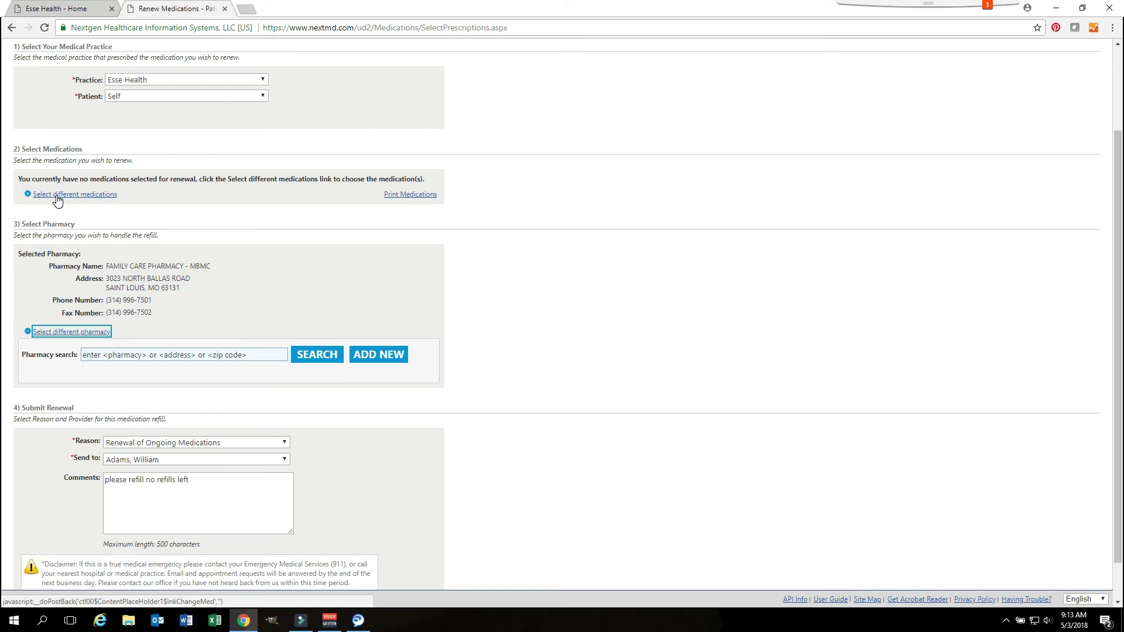
Step: Choose OMEPRAZOLE from the renewable medications and submit the renewal request
{"action": "left_click", "coordinate": [57, 197]}
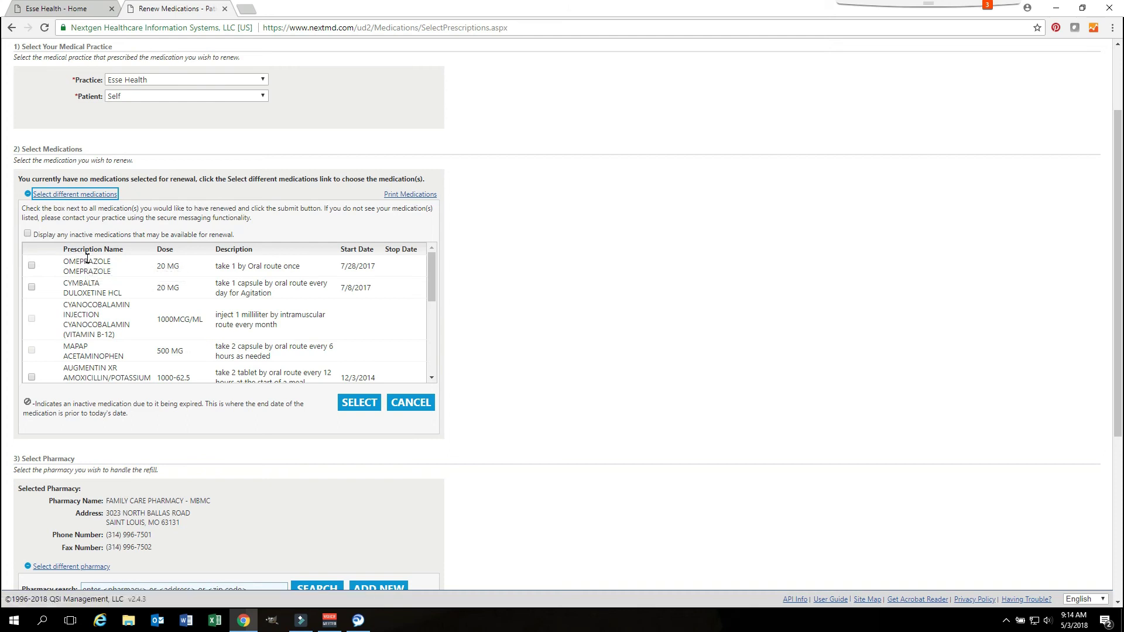
{"action": "left_click", "coordinate": [31, 266]}
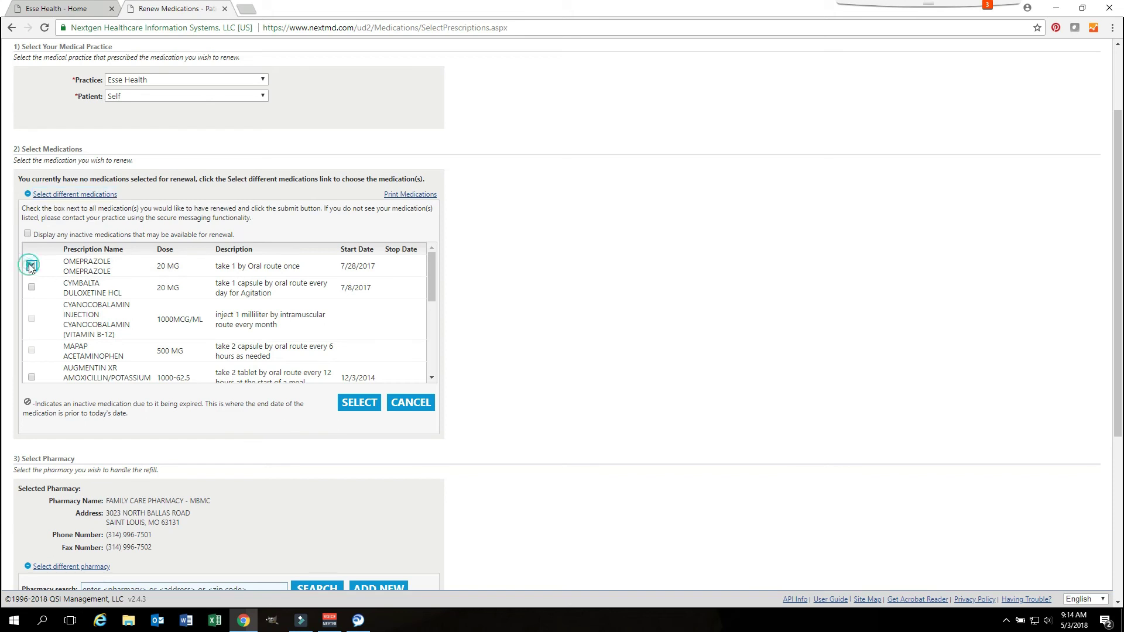
{"action": "left_click", "coordinate": [357, 402]}
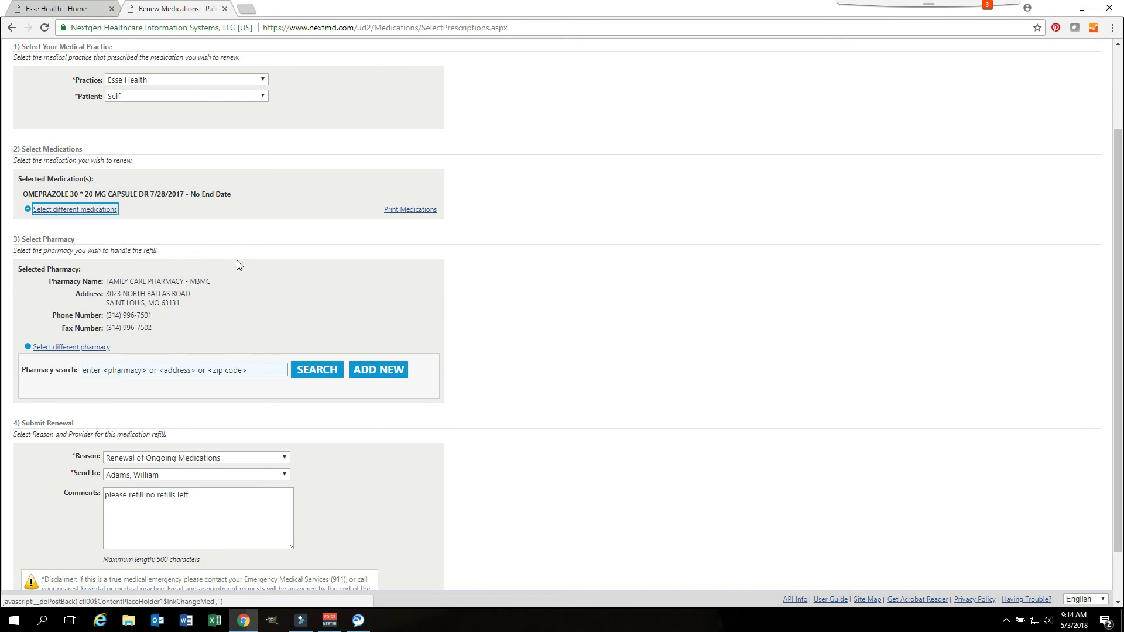
{"action": "scroll", "coordinate": [237, 264], "scroll_direction": "down", "scroll_amount": 1}
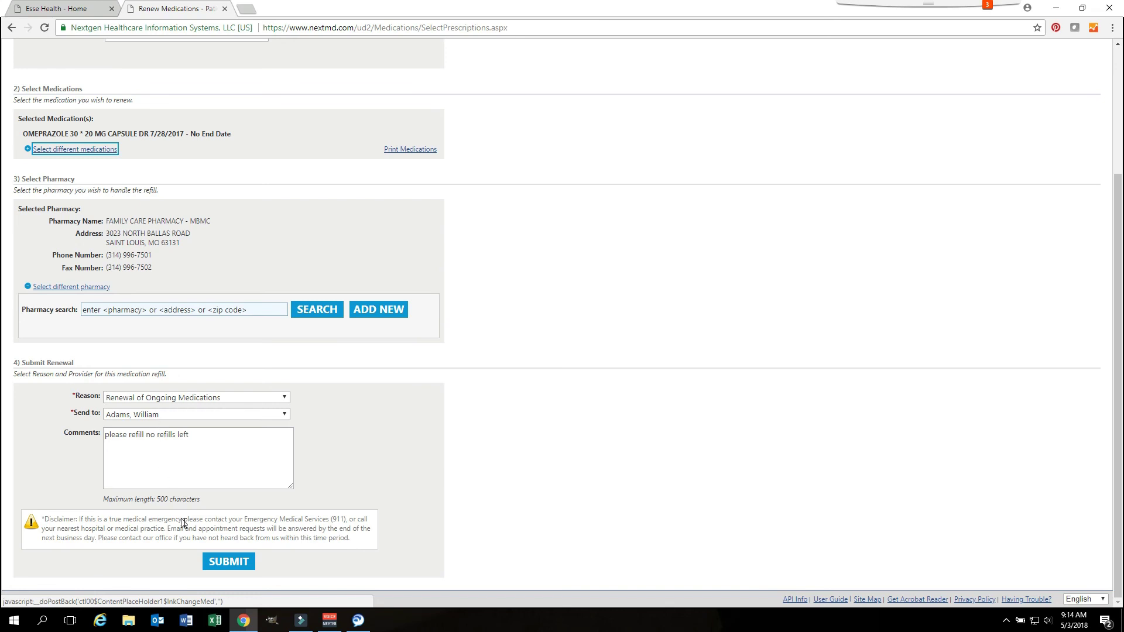
{"action": "left_click", "coordinate": [231, 564]}
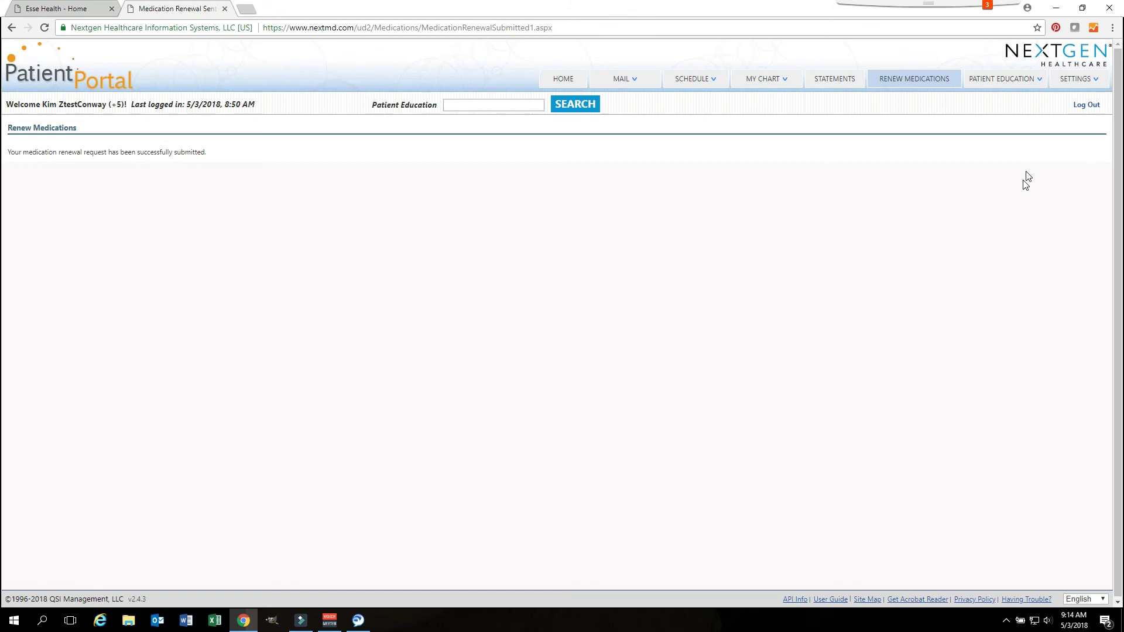
Step: Search the Health Decision Tools for 'hip Replacement' to list the 9 Healthwise articles
{"action": "mouse_move", "coordinate": [1004, 86]}
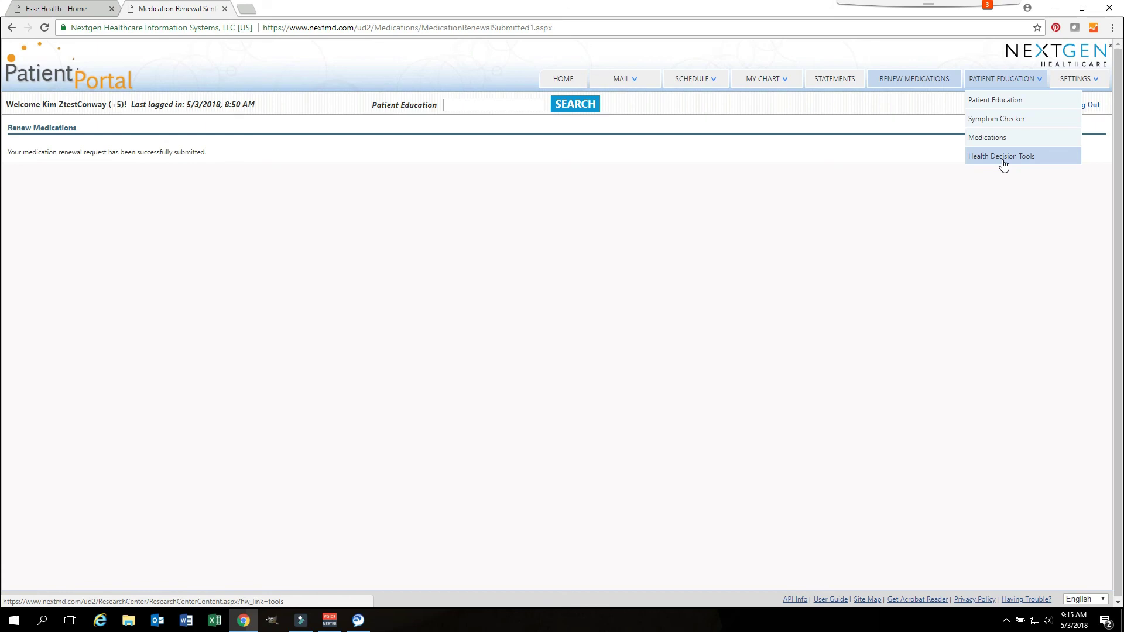
{"action": "left_click", "coordinate": [1003, 162]}
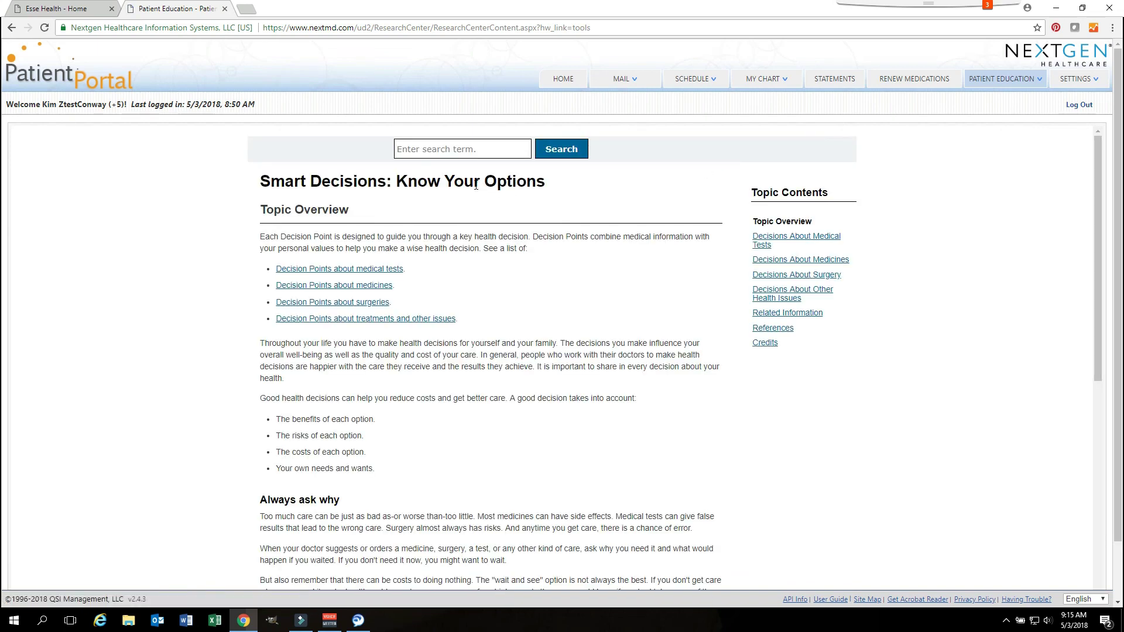
{"action": "left_click", "coordinate": [399, 149]}
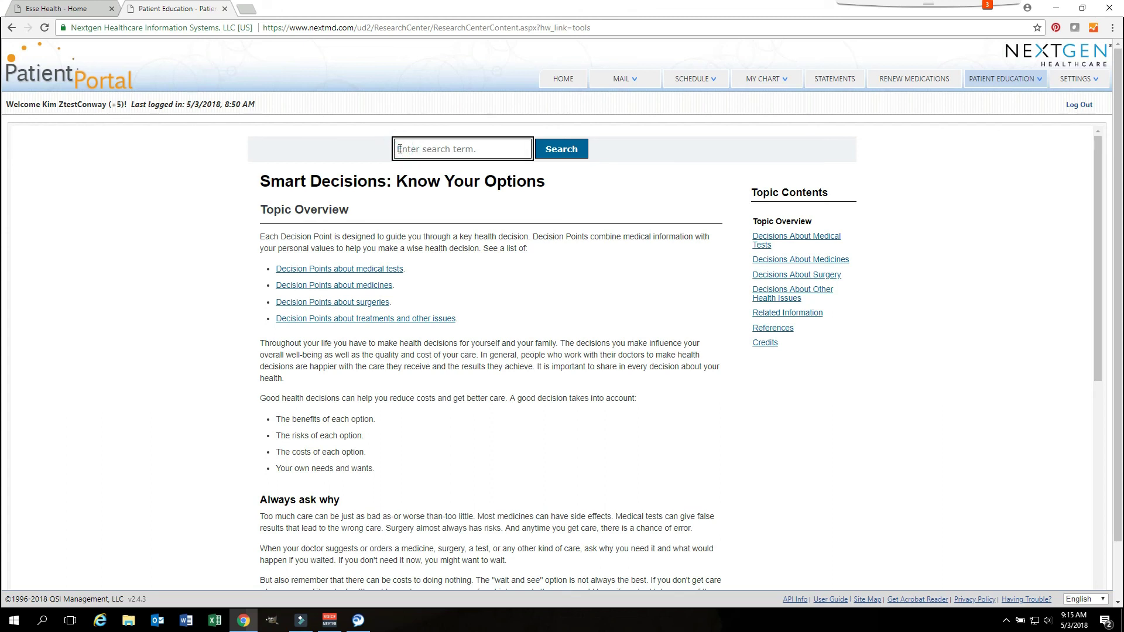
{"action": "type", "text": "hip Replacement"}
{"action": "left_click", "coordinate": [545, 153]}
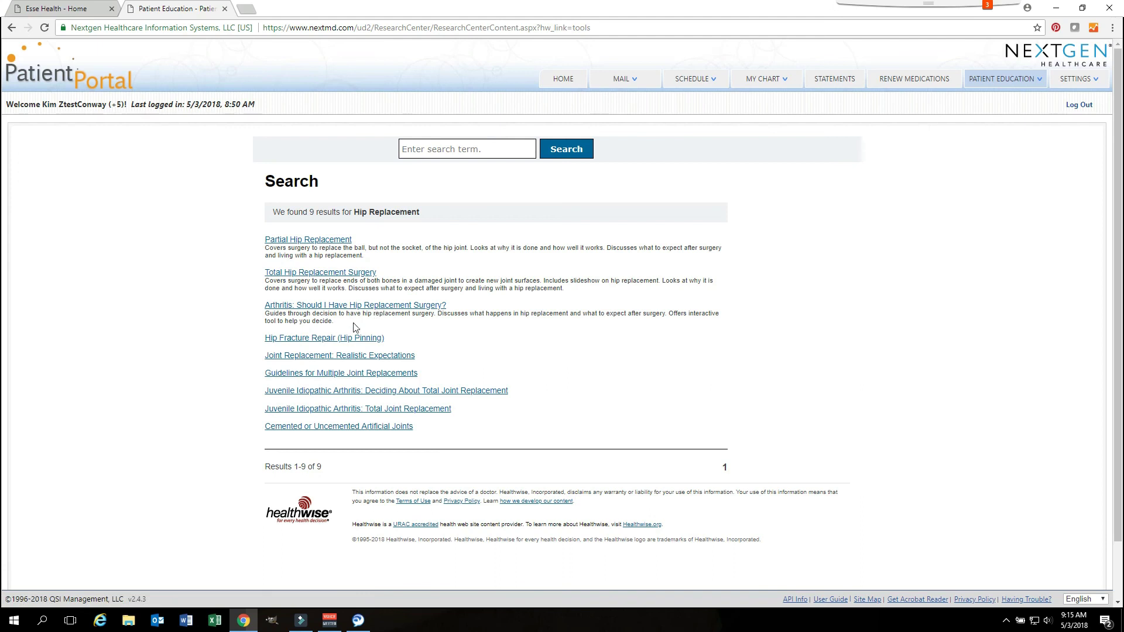
Step: Open the Partial Hip Replacement article and scroll through it to the rating section
{"action": "left_click", "coordinate": [306, 240]}
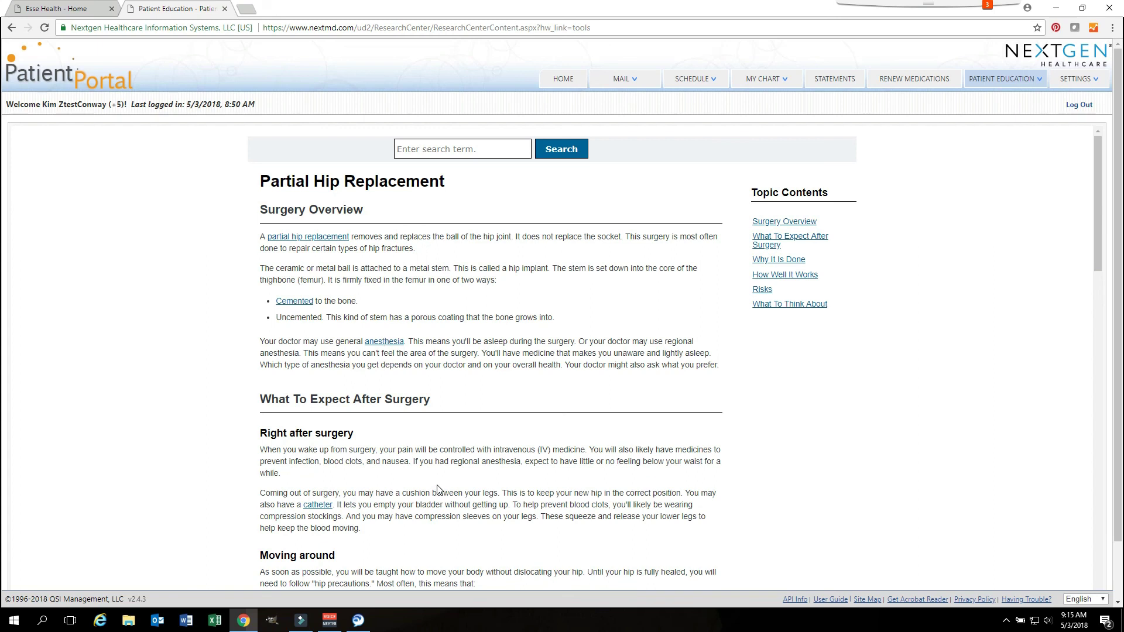
{"action": "scroll", "coordinate": [437, 489], "scroll_direction": "down", "scroll_amount": 6}
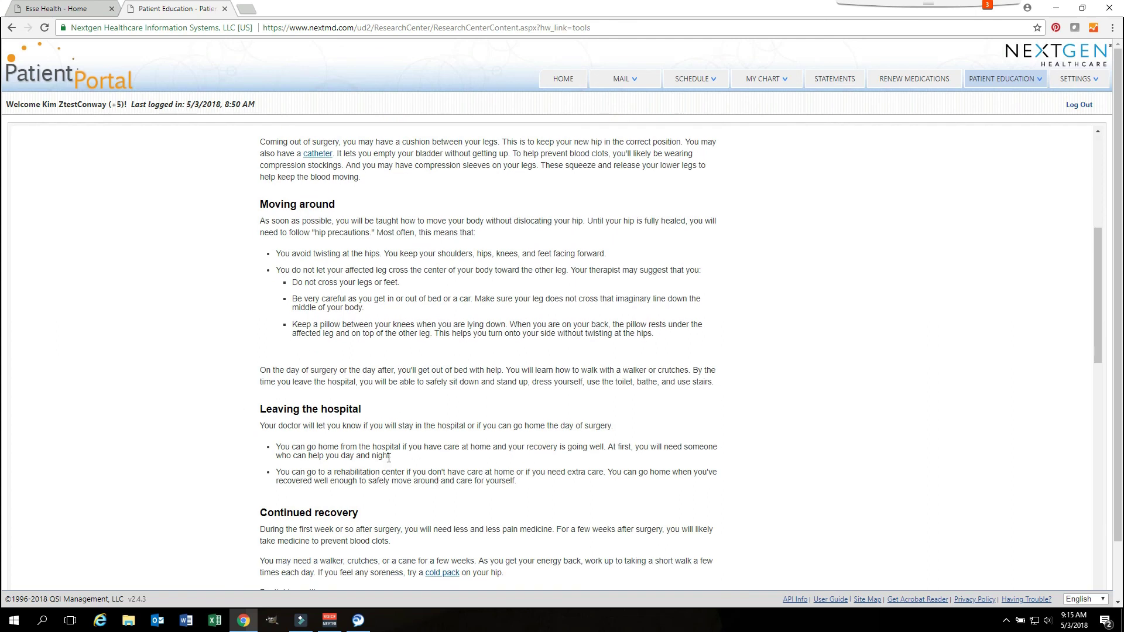
{"action": "scroll", "coordinate": [388, 457], "scroll_direction": "down", "scroll_amount": 5}
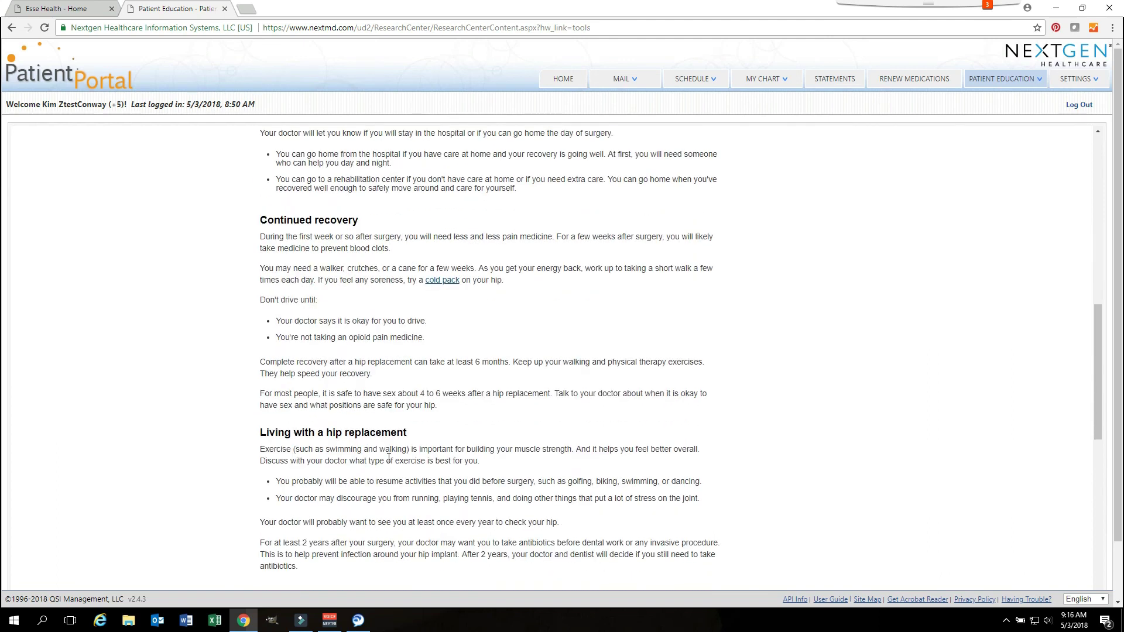
{"action": "scroll", "coordinate": [389, 457], "scroll_direction": "down", "scroll_amount": 5}
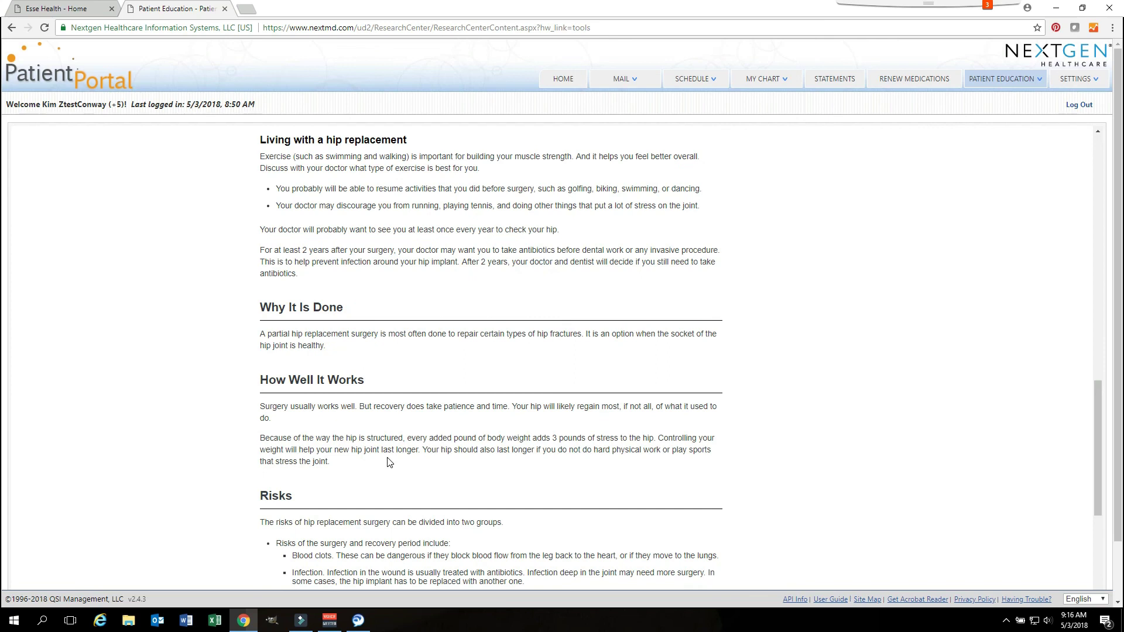
{"action": "scroll", "coordinate": [389, 460], "scroll_direction": "down", "scroll_amount": 6}
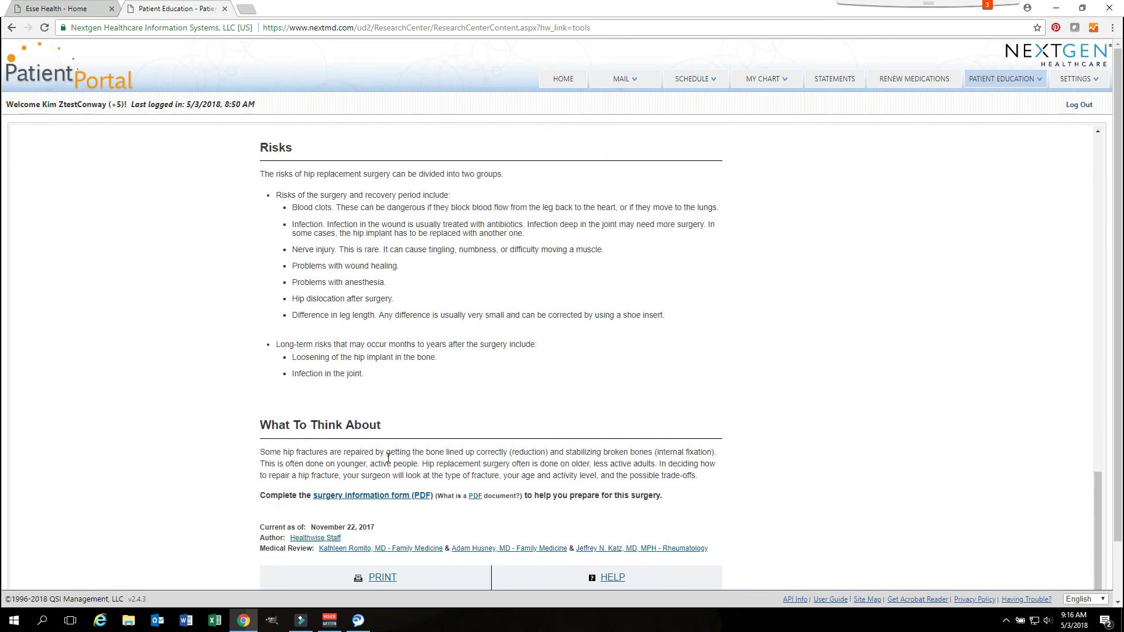
{"action": "scroll", "coordinate": [388, 457], "scroll_direction": "down", "scroll_amount": 1}
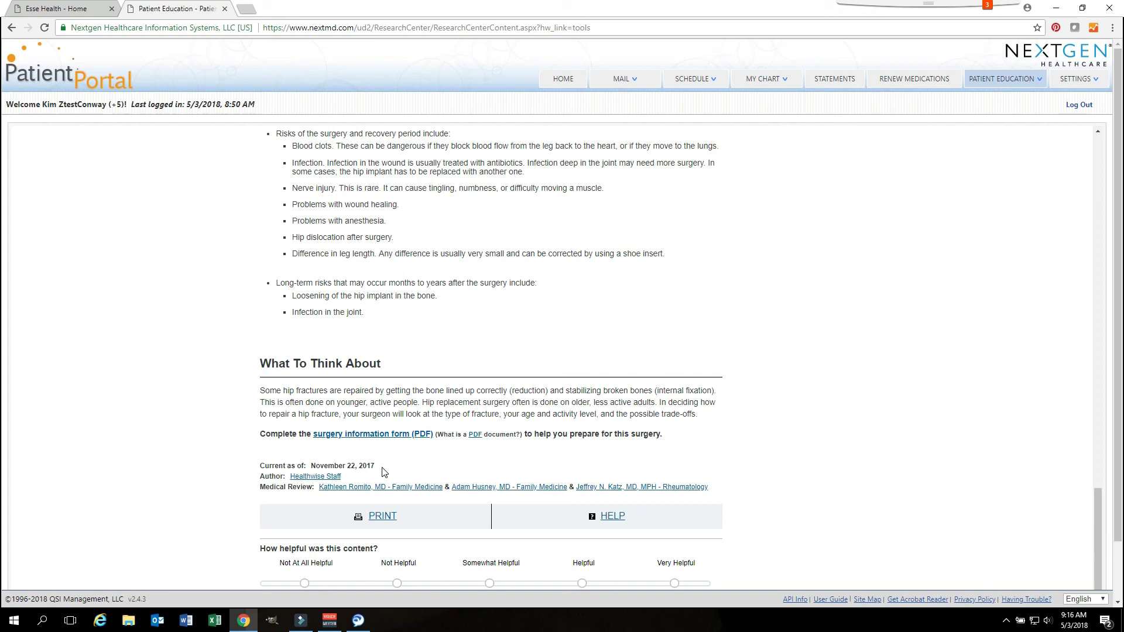
{"action": "scroll", "coordinate": [383, 471], "scroll_direction": "down", "scroll_amount": 1}
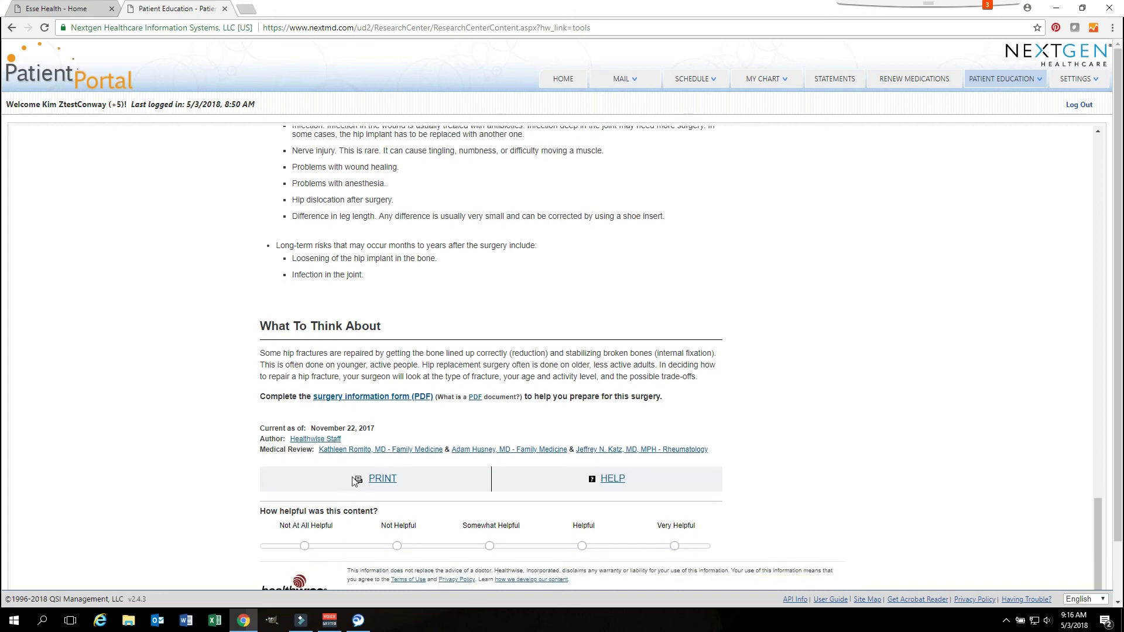